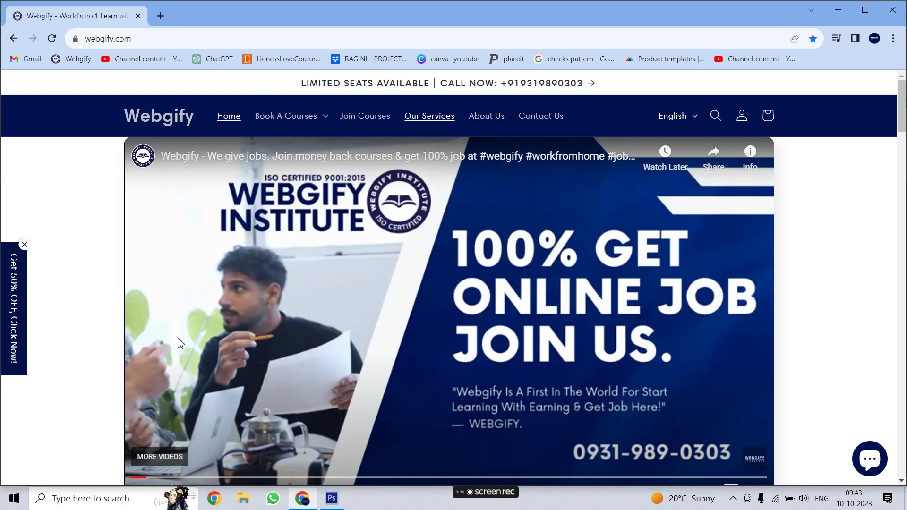
Step: Switch to Photoshop and start a new document with its width and height both set to 5000 pixels
key(alt+Tab)
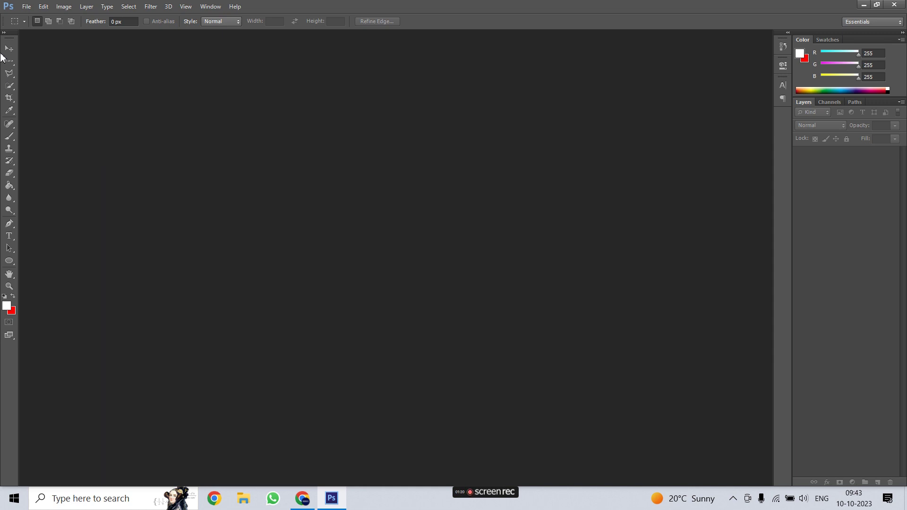
click(26, 7)
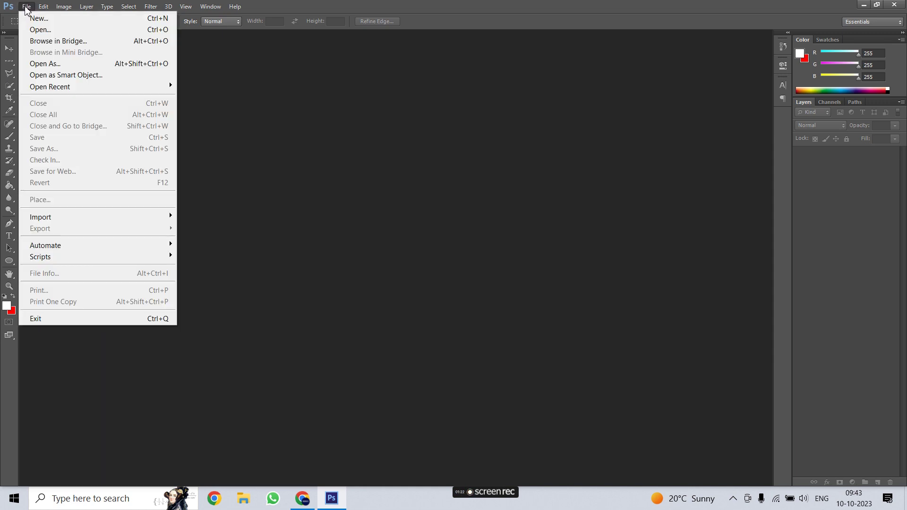
click(33, 21)
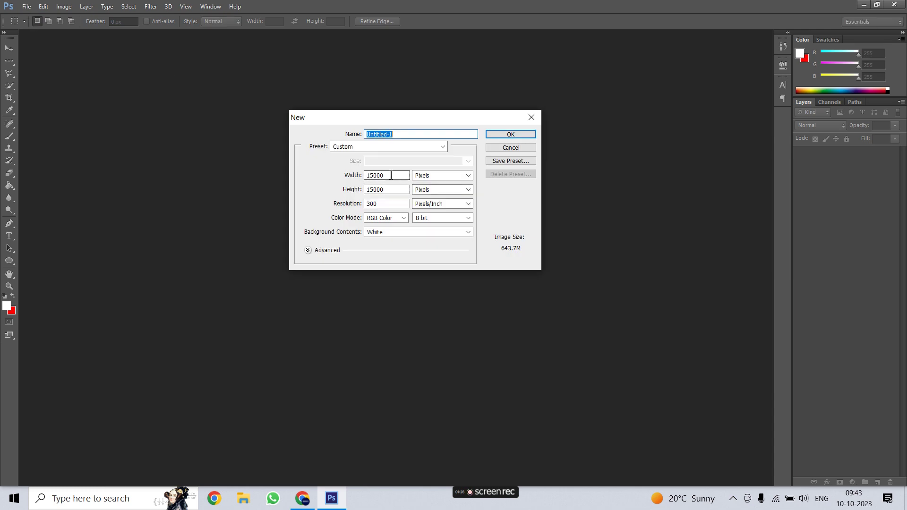
click(344, 176)
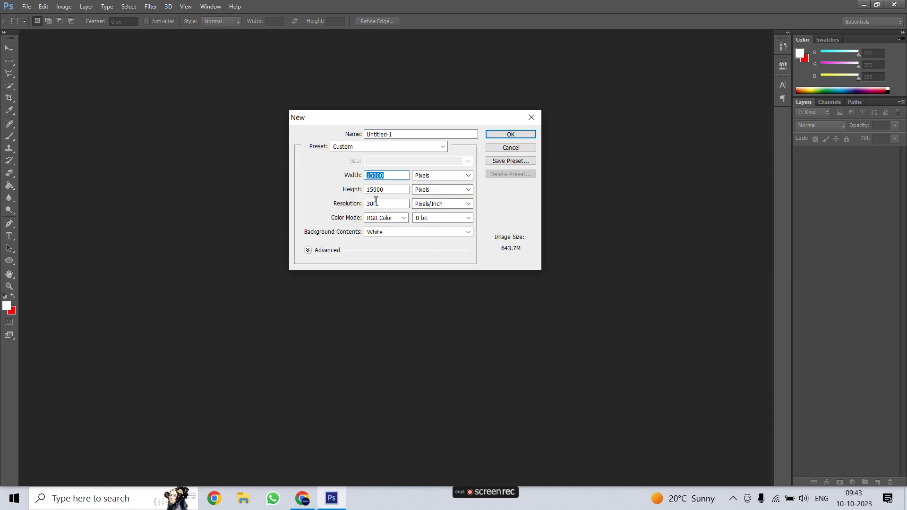
text(5000)
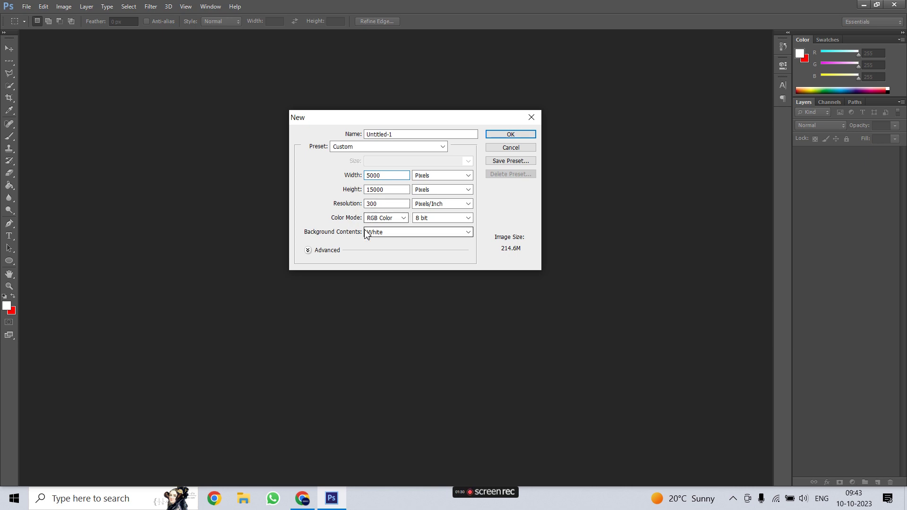
click(344, 195)
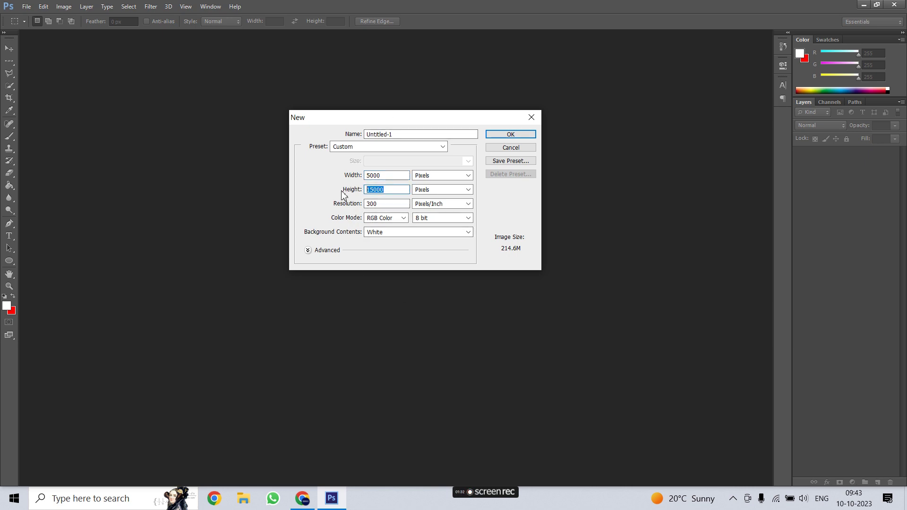
text(5000)
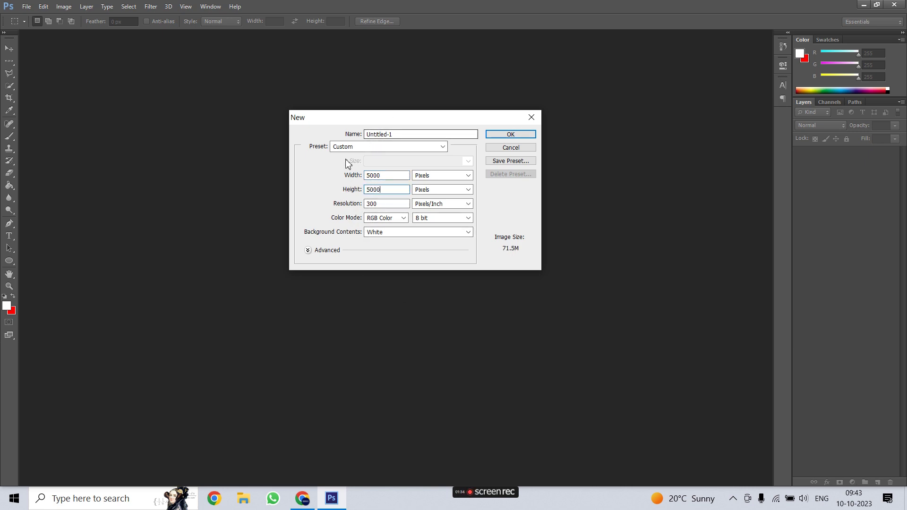
Step: Choose Pixels as the measurement unit for the new document's width
click(468, 176)
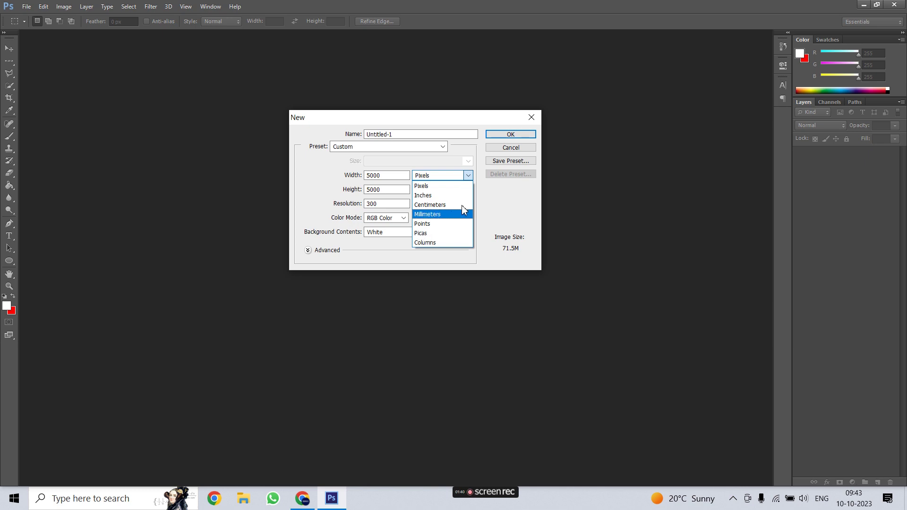
click(469, 182)
click(469, 178)
click(430, 185)
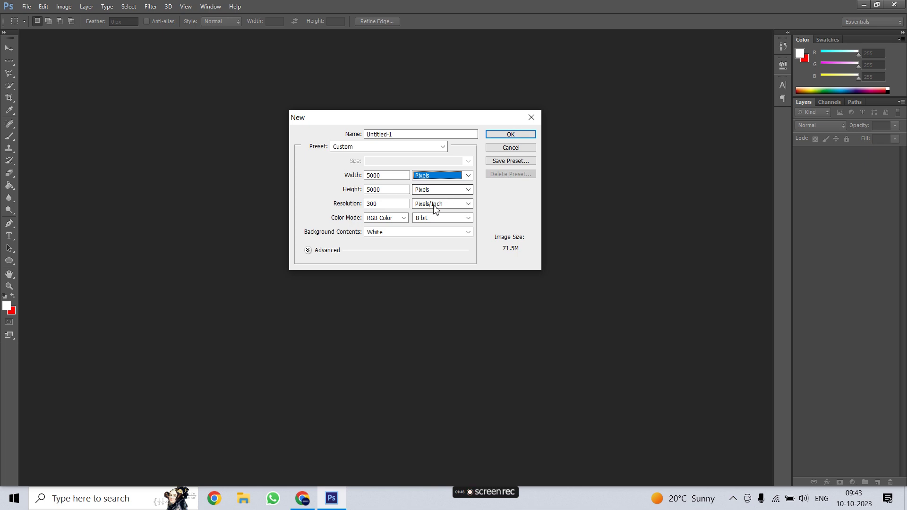
Step: Switch the resolution unit to Pixels/Centimeter and back to Pixels/Inch
click(468, 205)
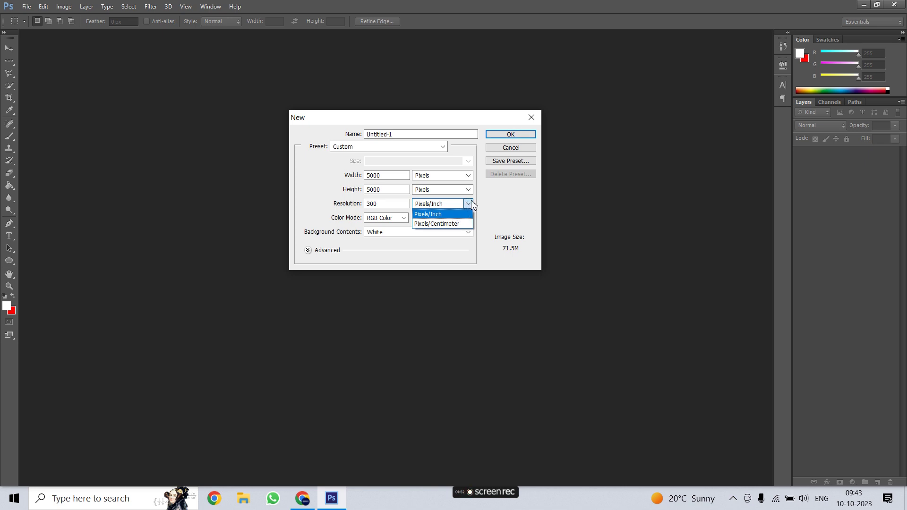
click(457, 225)
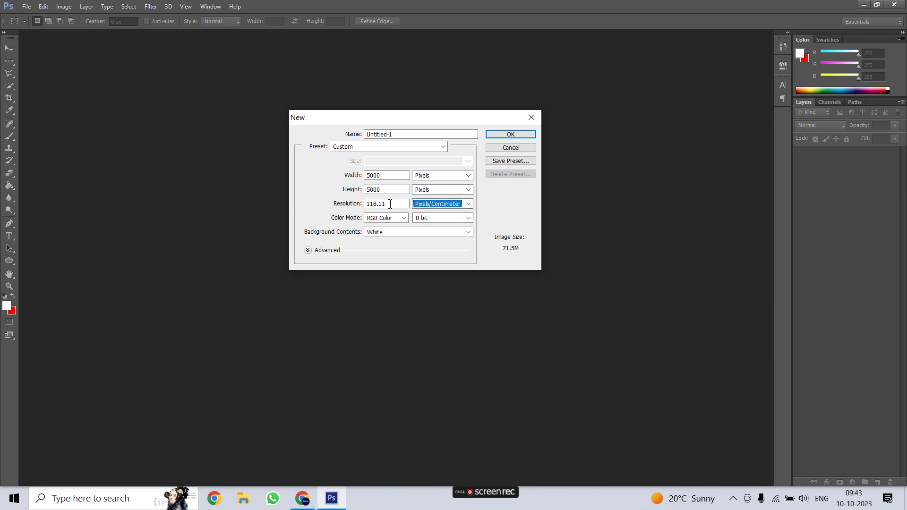
click(336, 203)
click(468, 204)
click(433, 215)
click(389, 206)
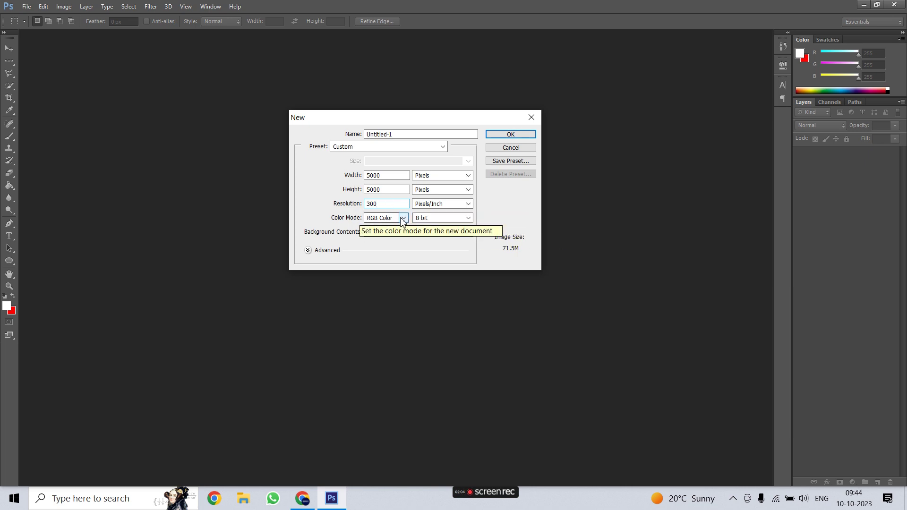
Step: Choose 8 bit as the colour depth and create the new document
click(468, 220)
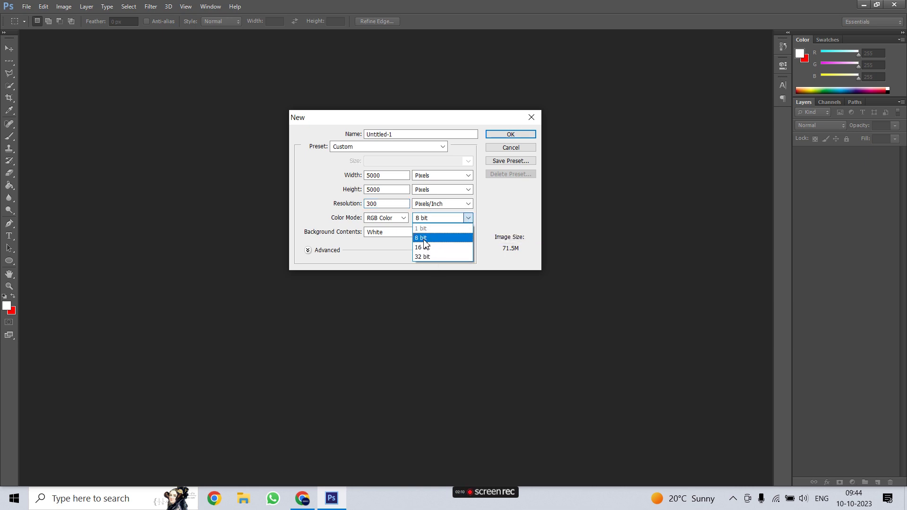
click(423, 238)
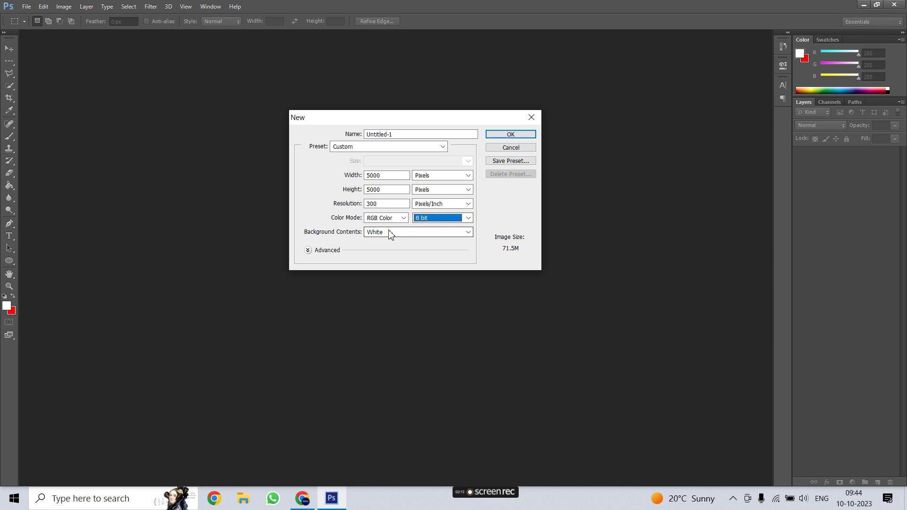
click(502, 135)
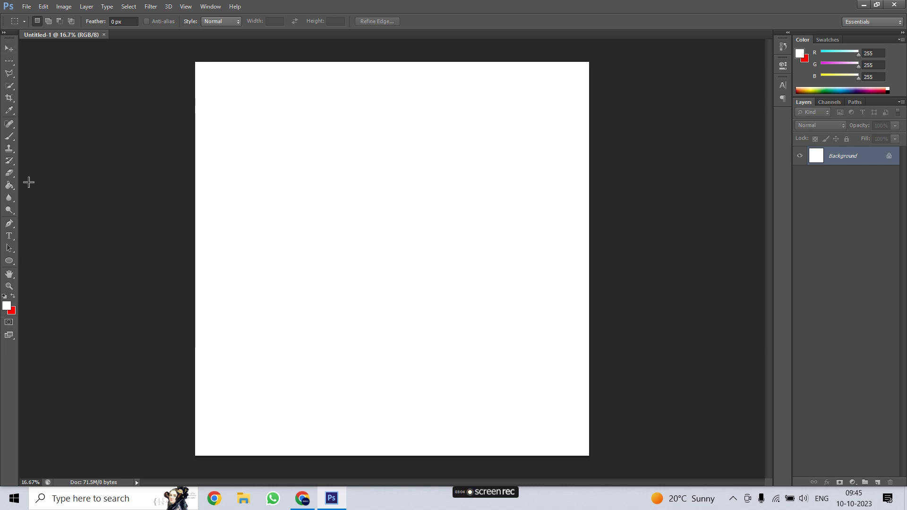
click(10, 49)
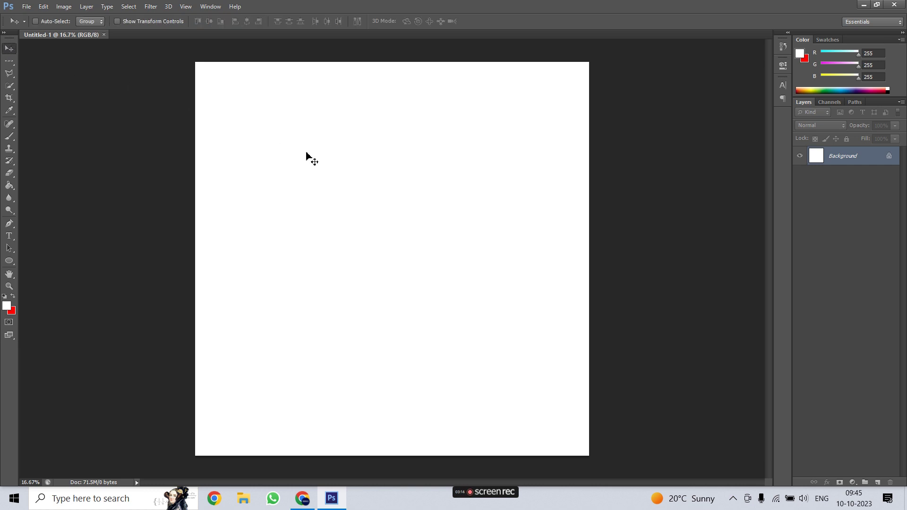
click(9, 260)
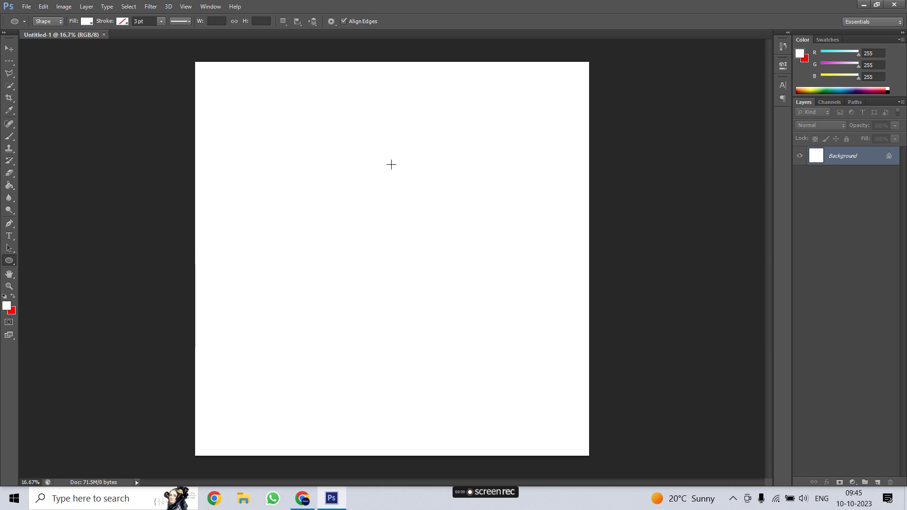
click(9, 48)
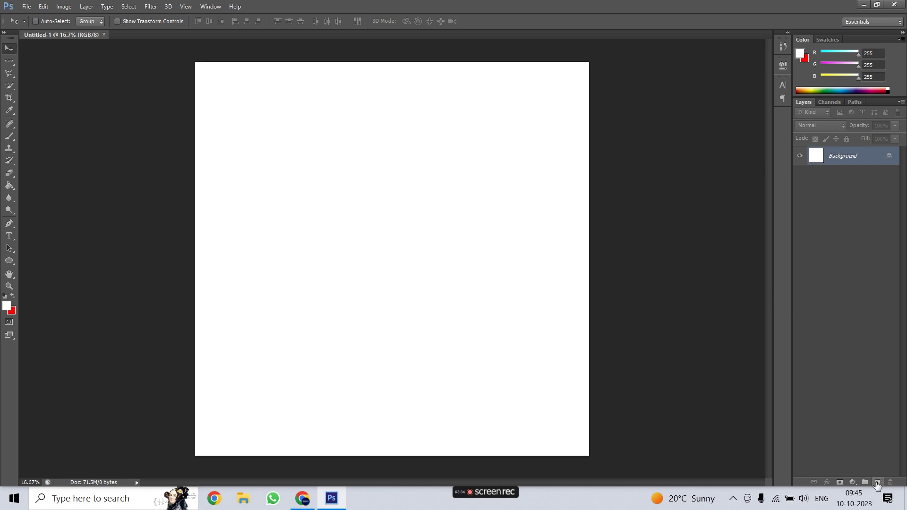
Step: Add a new layer and place the iso logo image from the Downloads folder into the document
click(877, 483)
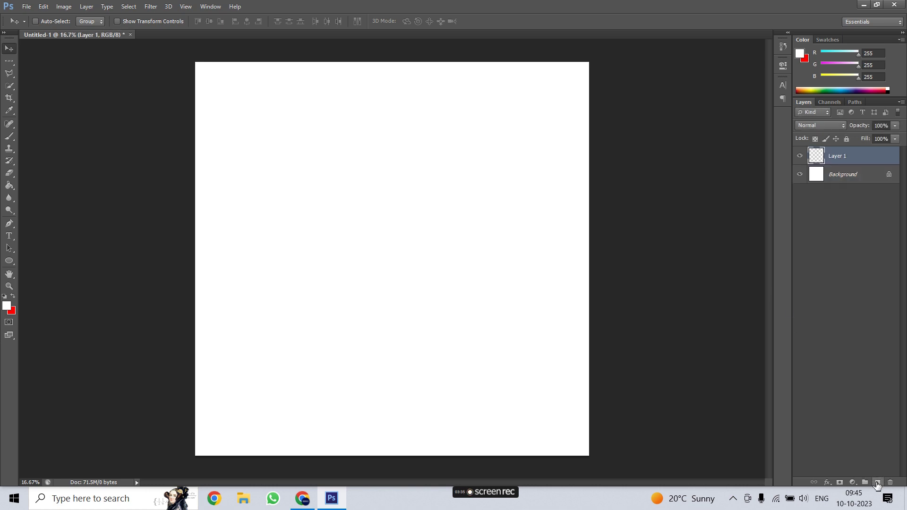
click(25, 6)
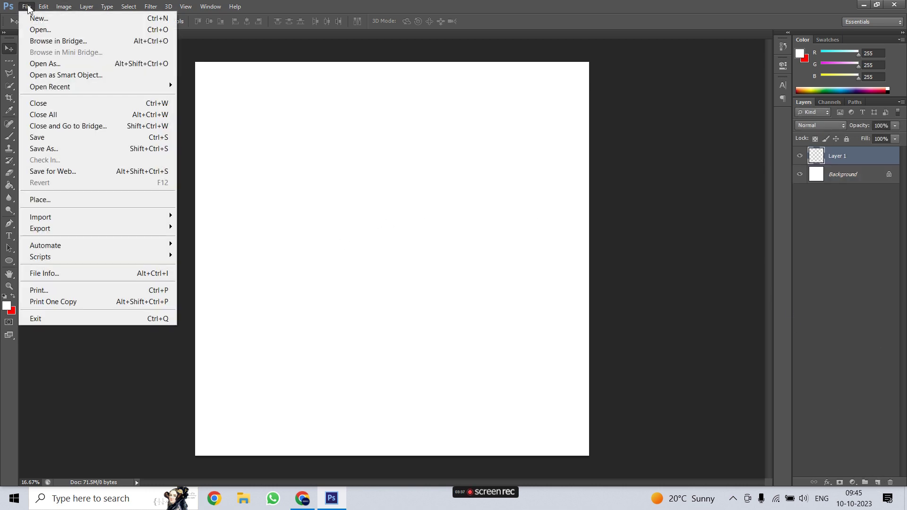
click(46, 201)
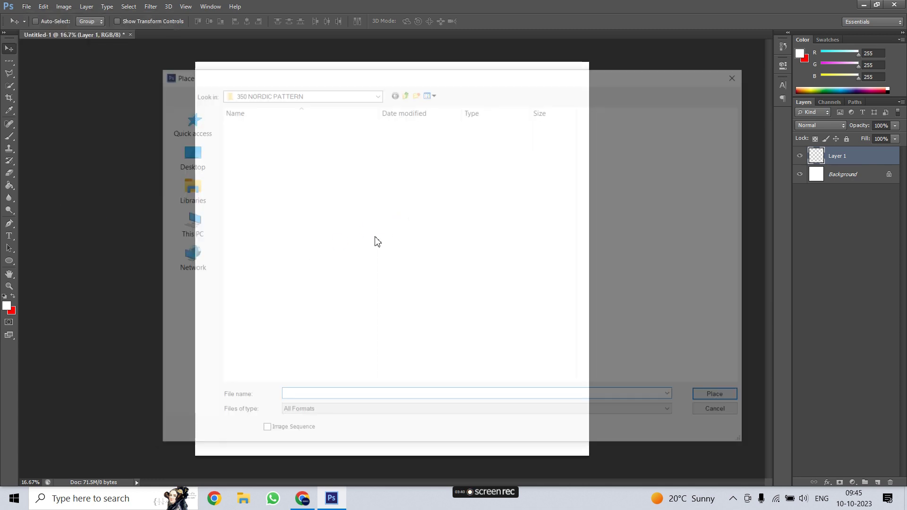
click(189, 227)
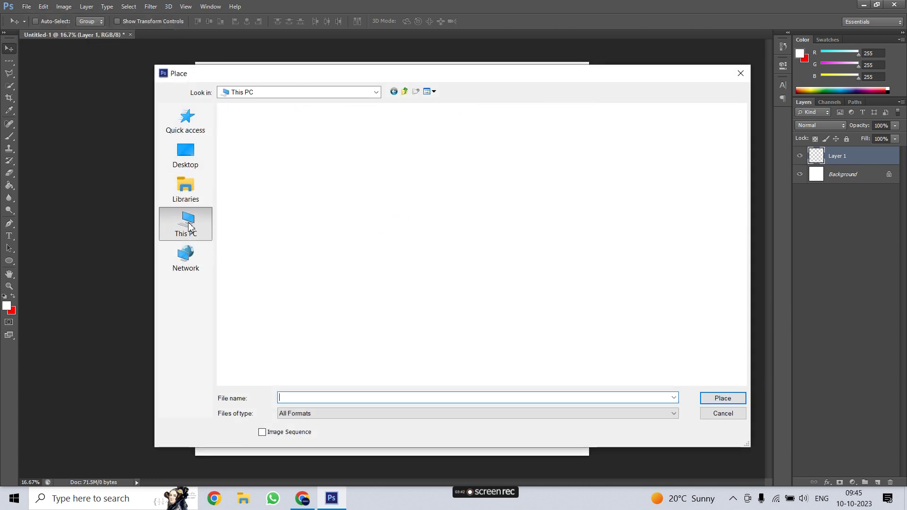
double_click(283, 170)
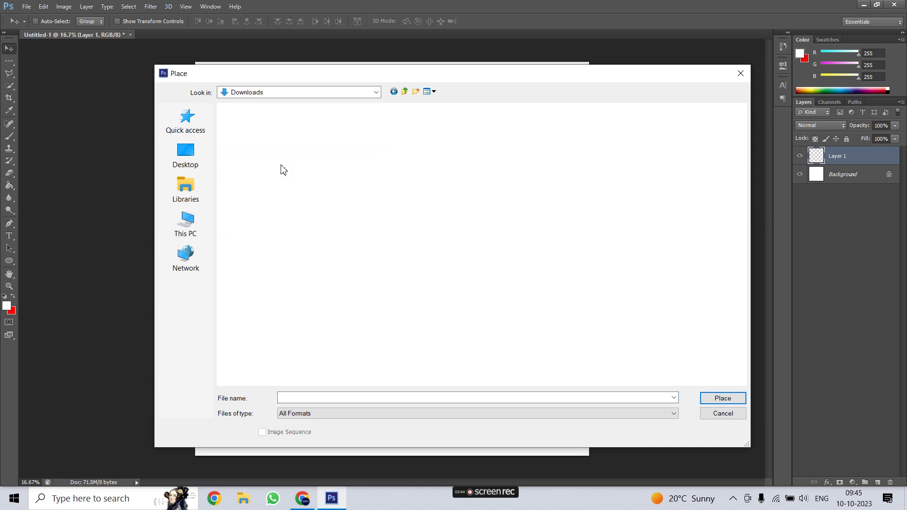
scroll(471, 268, down, 3)
scroll(468, 269, down, 5)
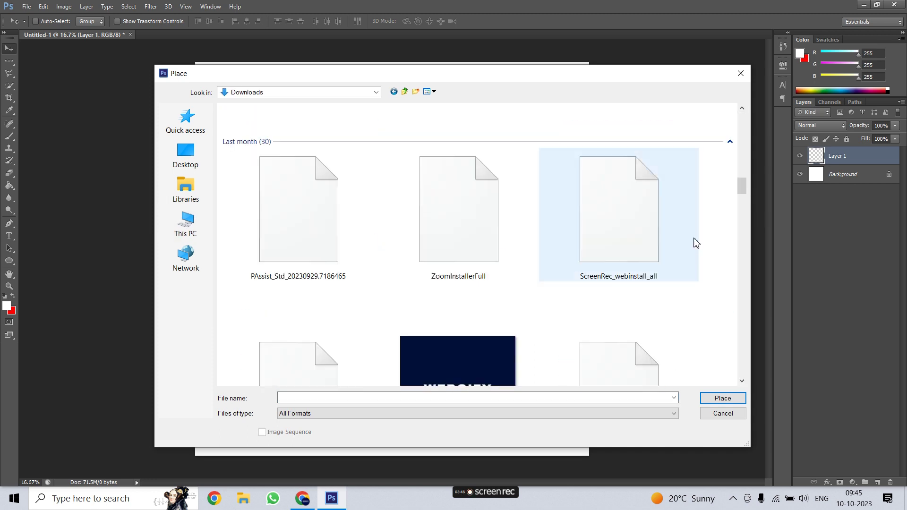
drag(741, 189, 742, 294)
click(317, 236)
double_click(317, 236)
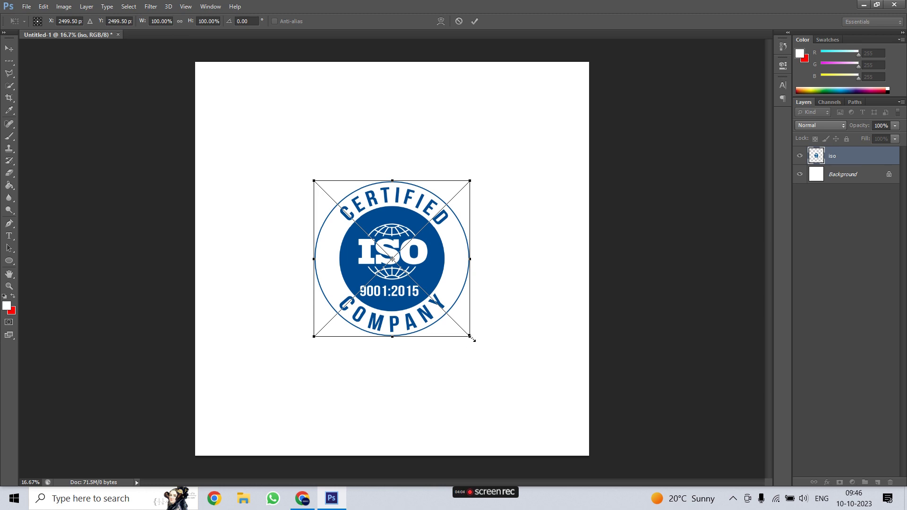
Step: Scale the placed ISO logo up to about 159.5%, move it near the canvas centre and commit the placement
drag(471, 337, 563, 430)
drag(504, 378, 458, 336)
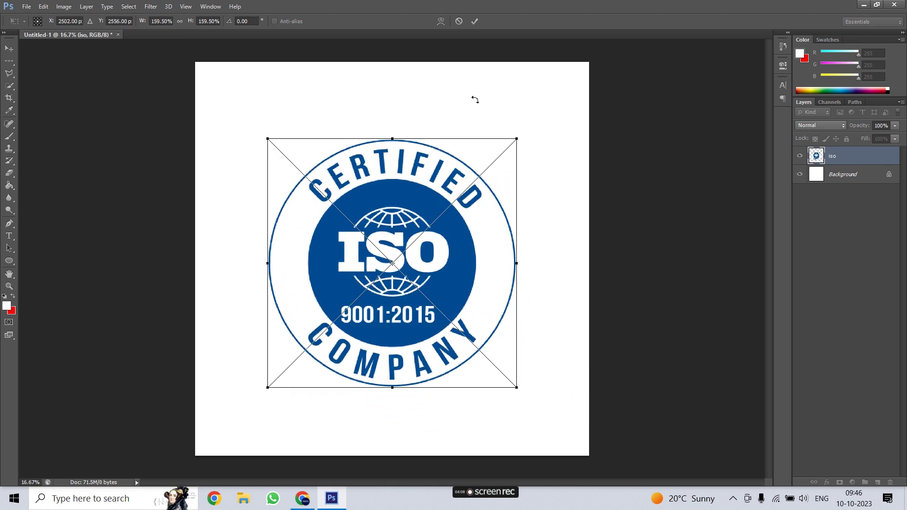
click(475, 21)
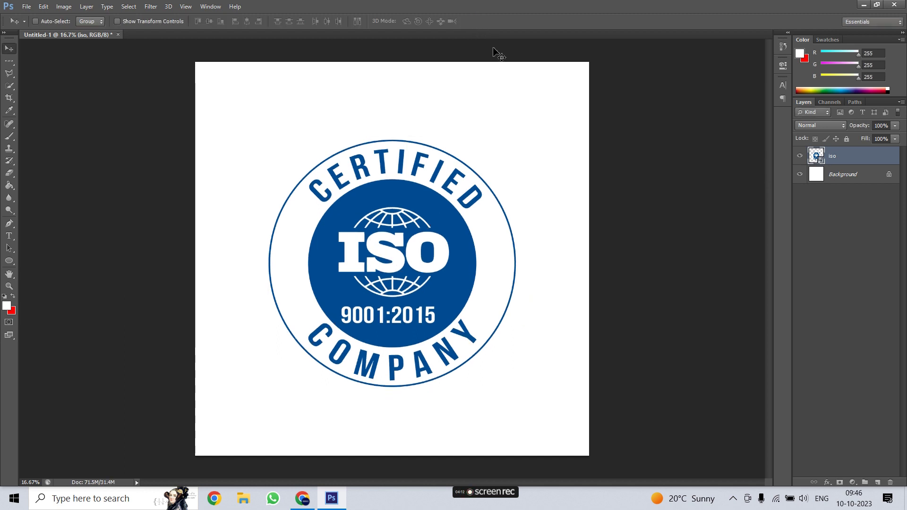
Step: Show the ISO logo's Free Transform frame repeatedly, committing it each time, and select the Eraser tool
key(ctrl+t)
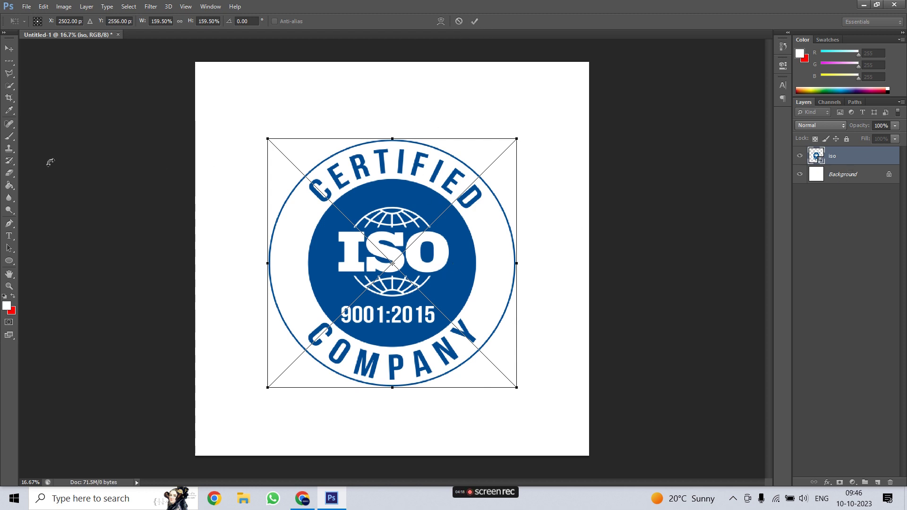
click(10, 173)
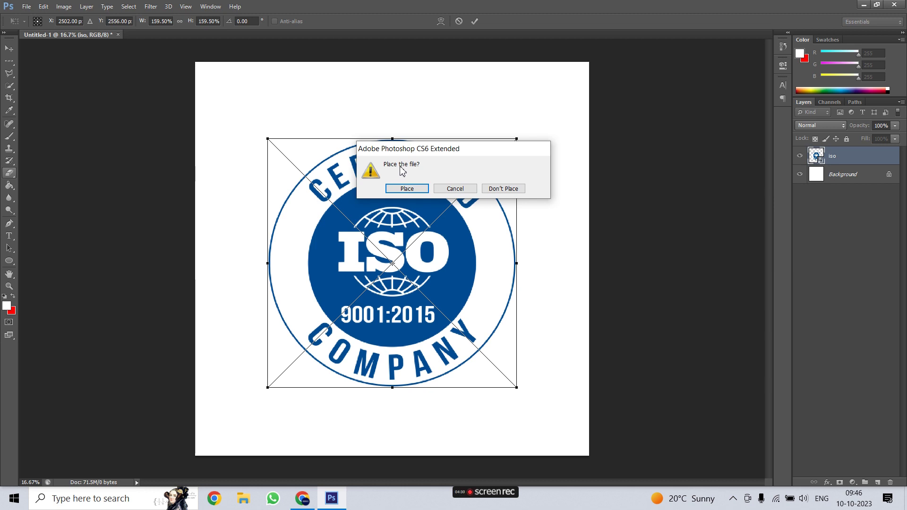
click(408, 189)
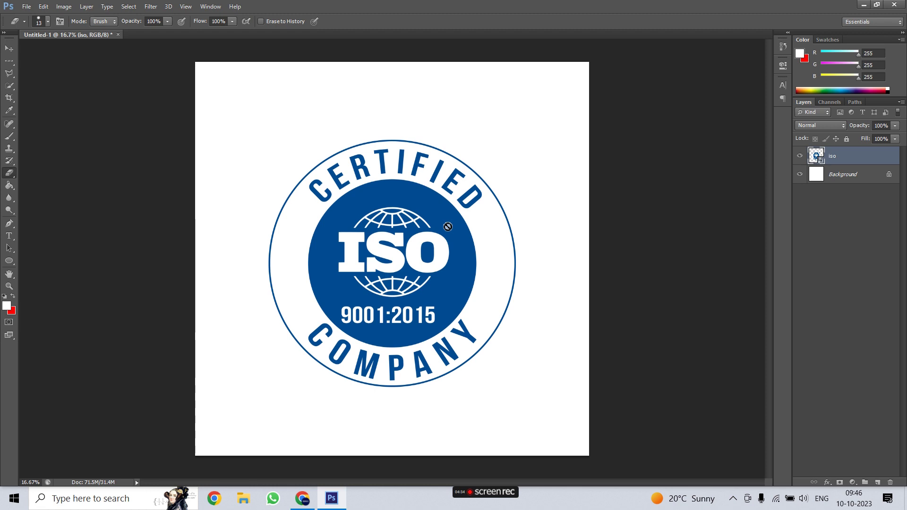
key(ctrl+t)
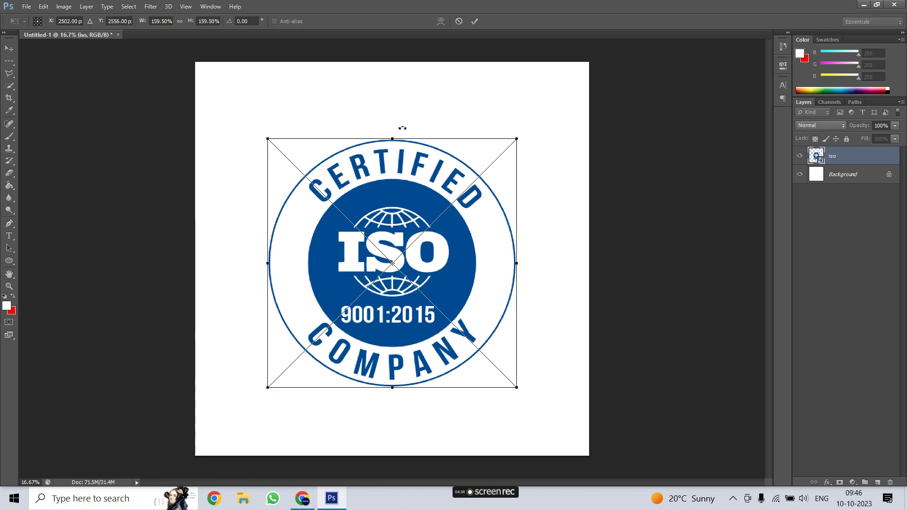
click(476, 22)
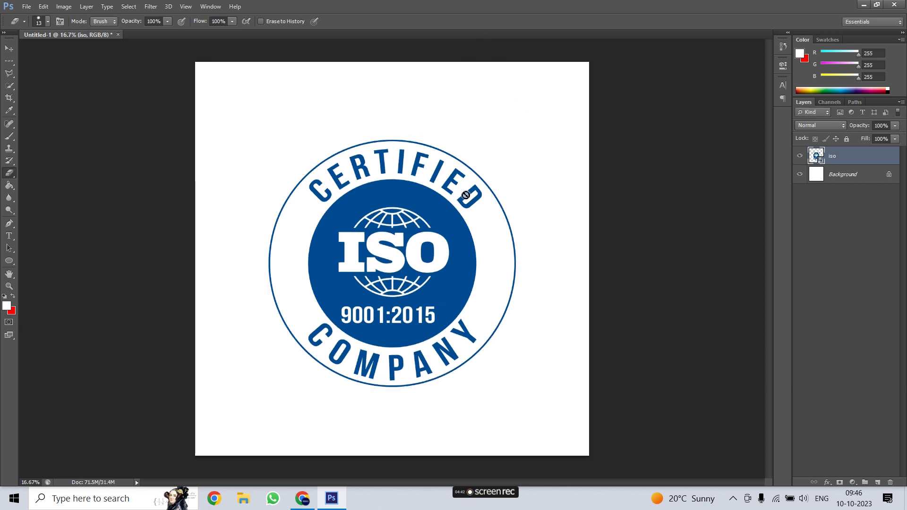
key(ctrl+t)
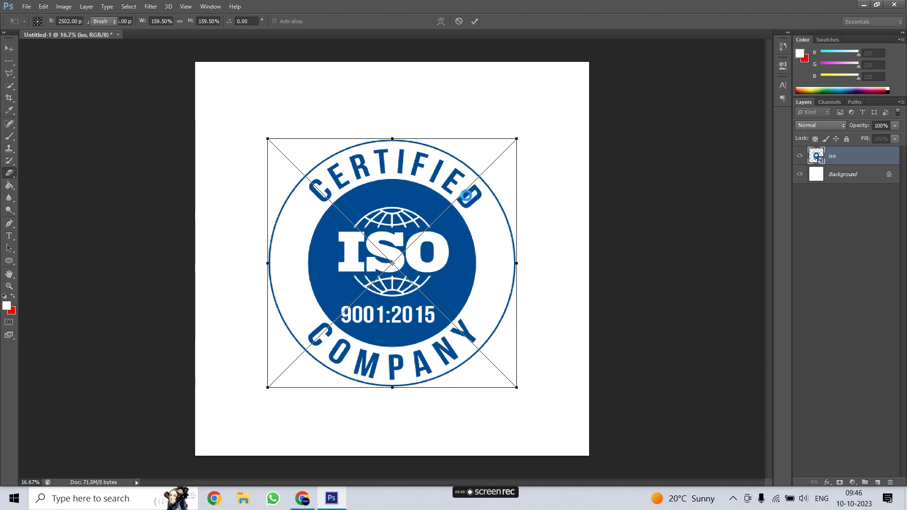
key(Return)
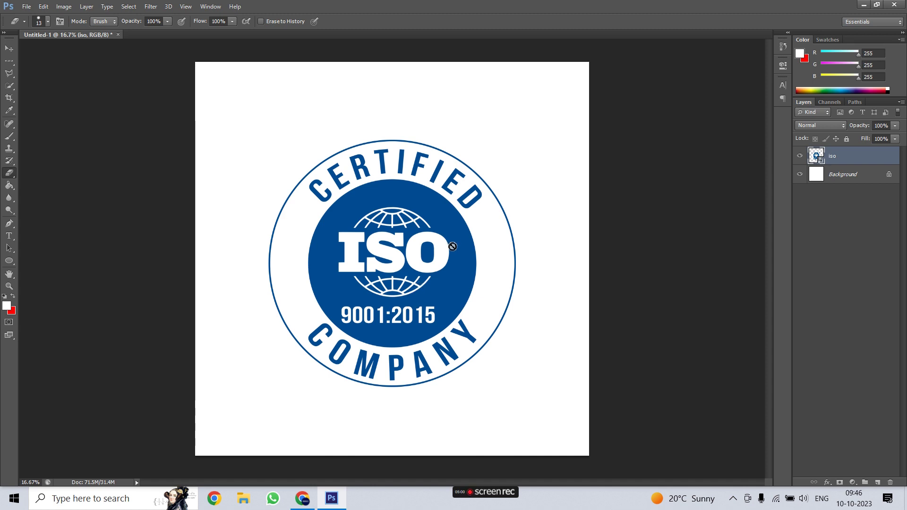
Step: Try to erase part of the placed ISO logo with the Eraser tool
click(496, 134)
click(458, 192)
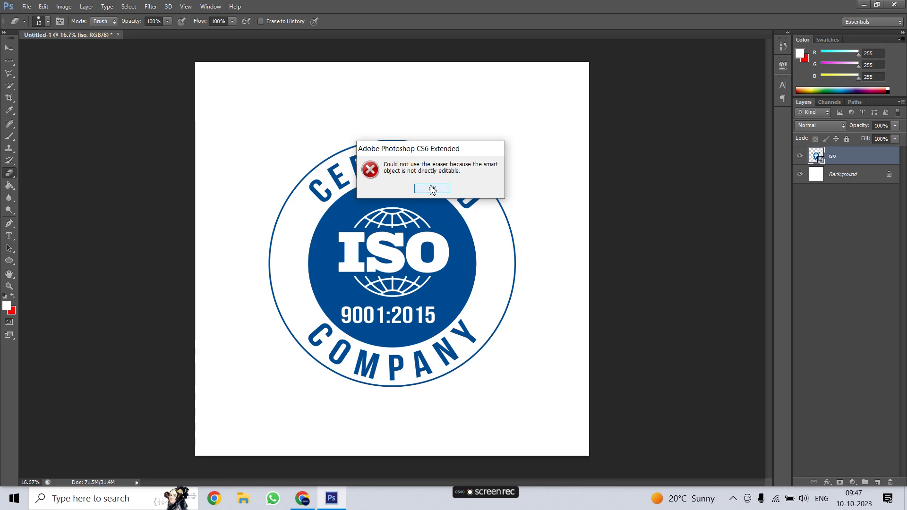
click(432, 188)
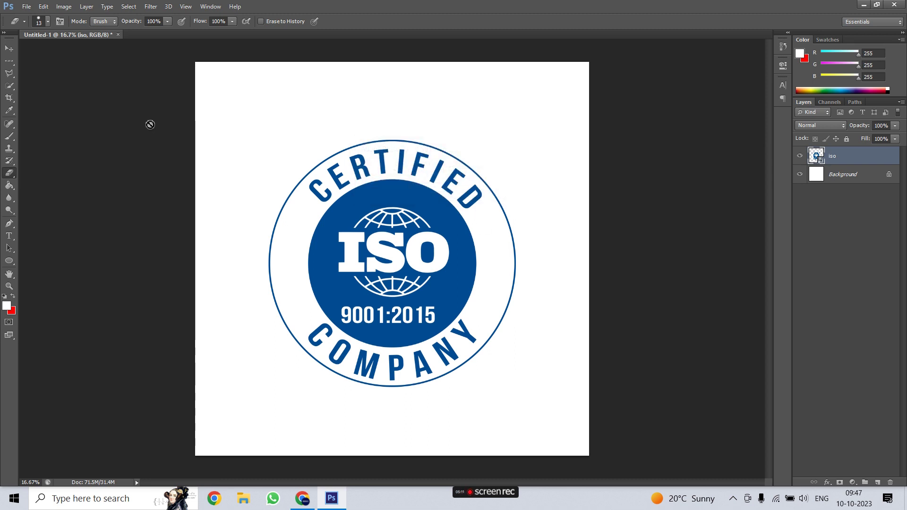
Step: With the Move tool, move the ISO logo to the canvas's upper-left corner and back to the middle of its upper edge
click(8, 49)
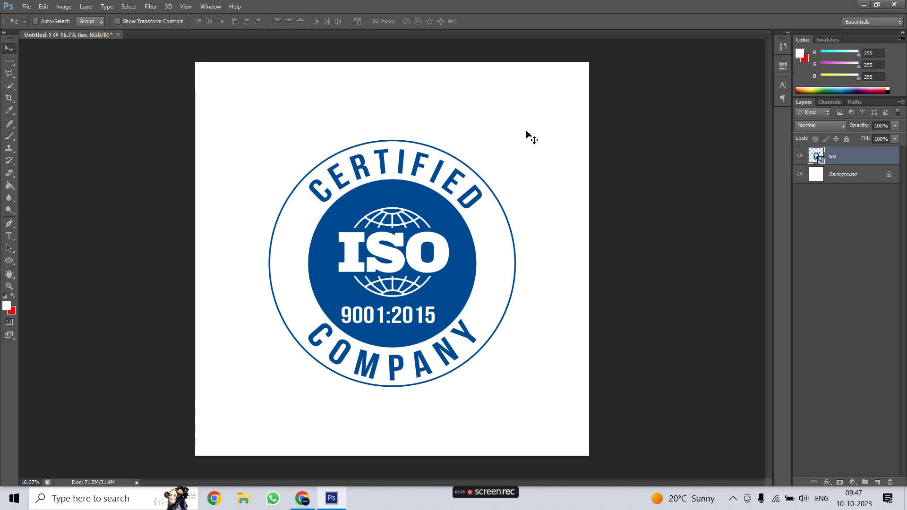
drag(471, 209, 314, 209)
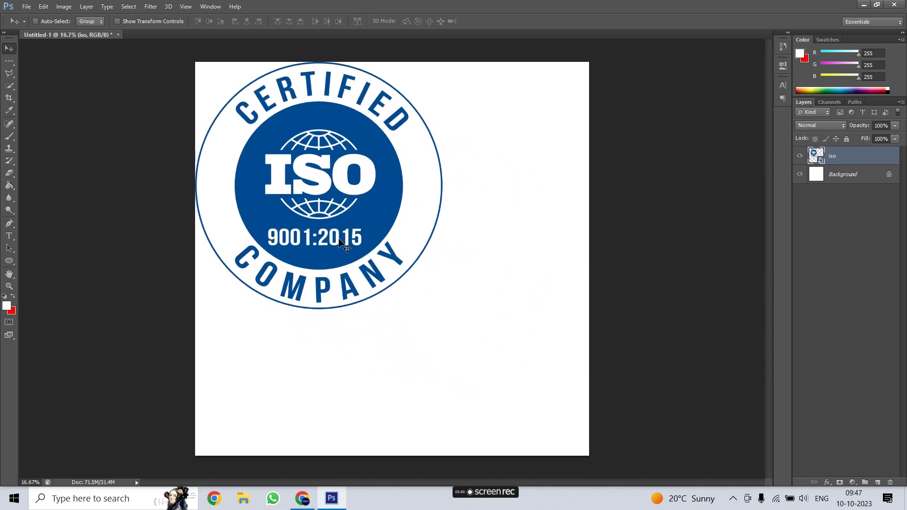
drag(284, 138, 430, 290)
drag(468, 344, 391, 196)
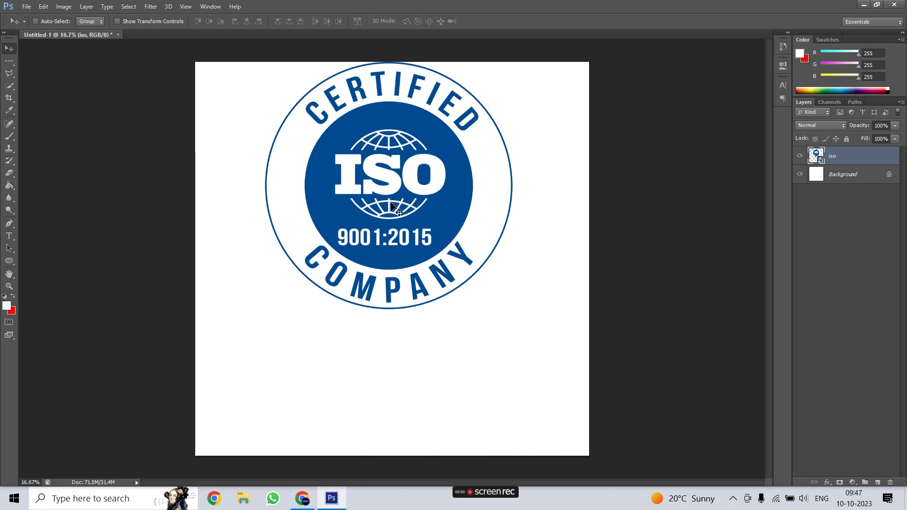
Step: Move the ISO logo partly beyond the canvas's left edge and bring it back near the centre
drag(399, 142, 244, 217)
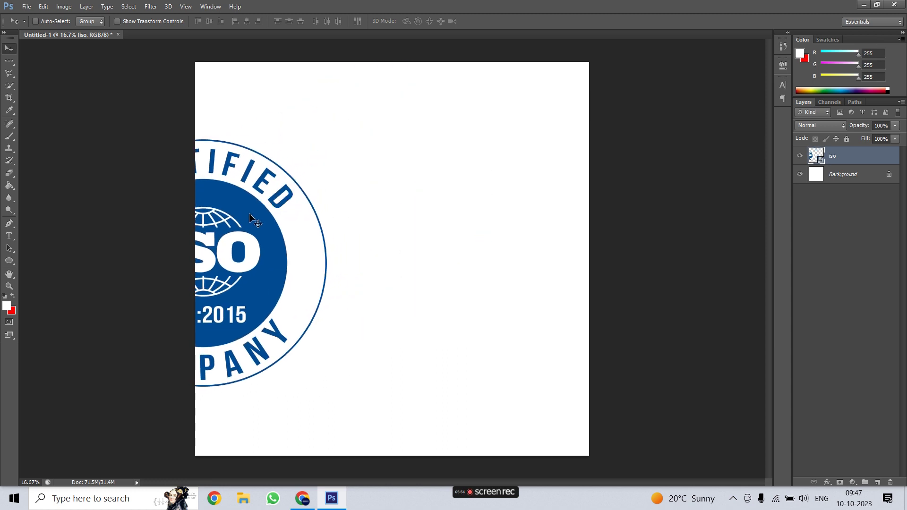
drag(272, 274, 252, 275)
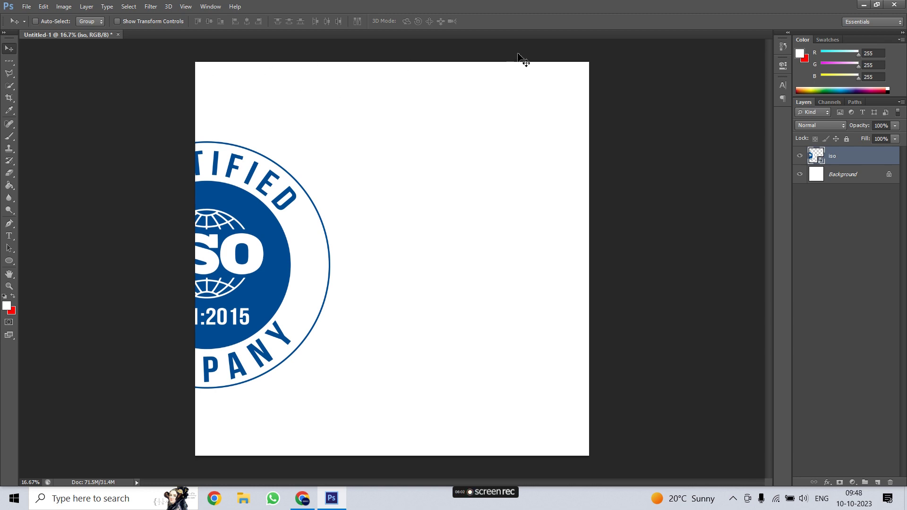
drag(269, 256, 289, 265)
drag(241, 280, 393, 276)
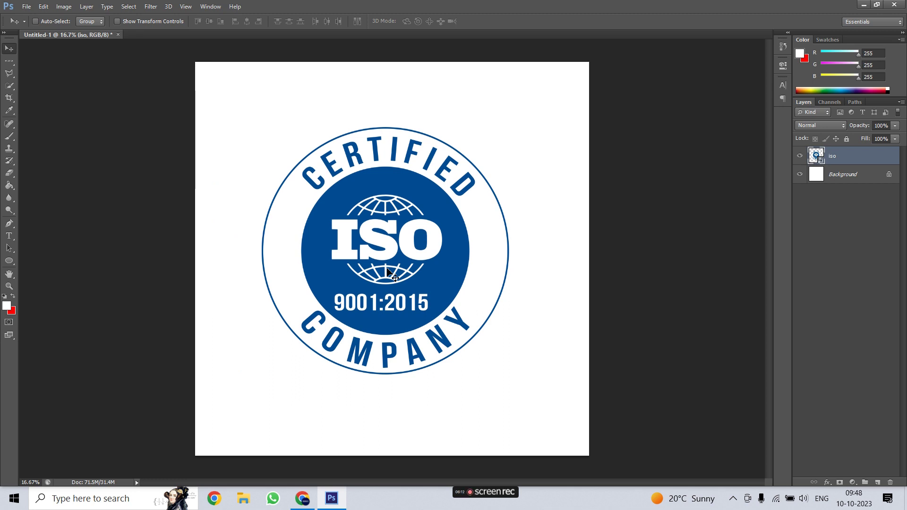
Step: Move the ISO logo partly beyond the canvas's right edge twice, bringing it back near the centre each time
drag(388, 272, 548, 248)
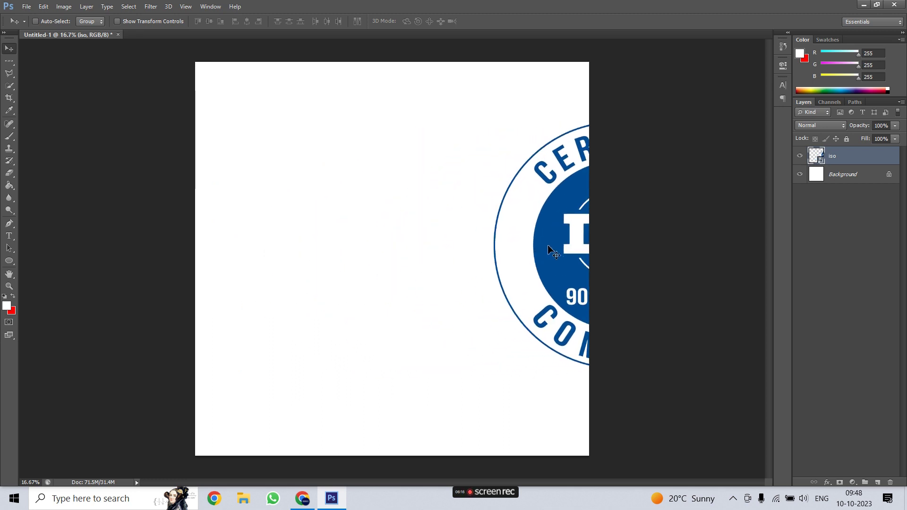
drag(497, 209, 491, 253)
drag(566, 255, 567, 215)
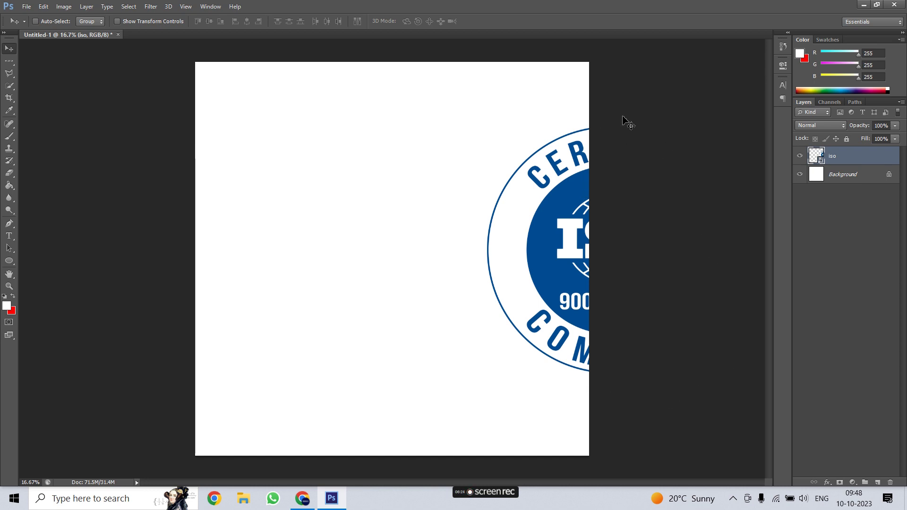
drag(551, 217, 337, 218)
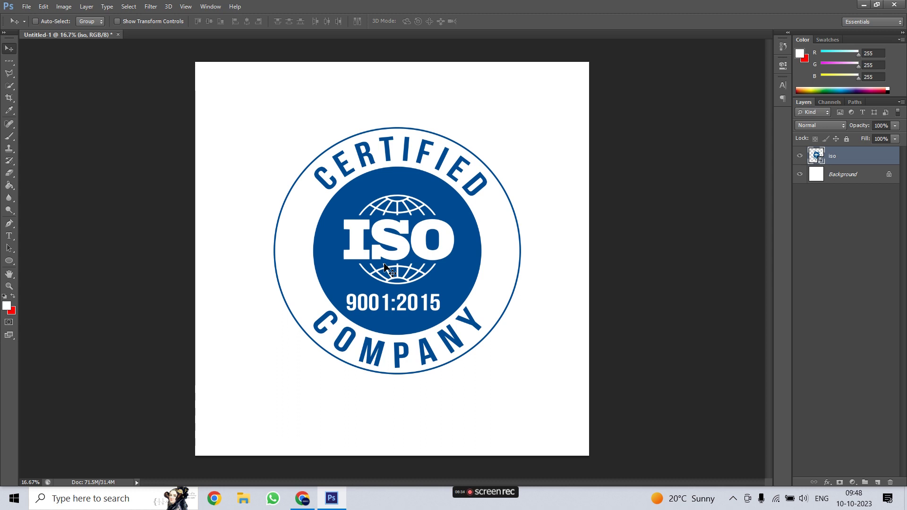
drag(383, 265, 590, 259)
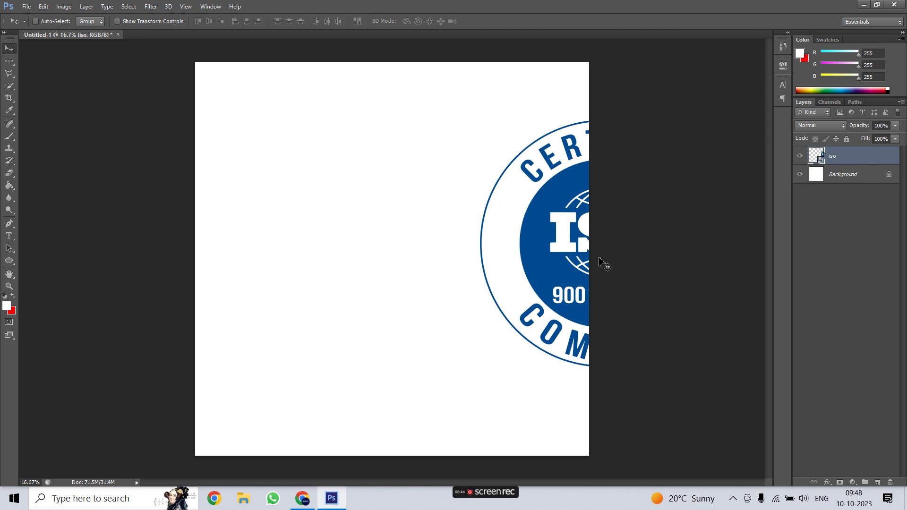
drag(511, 271, 326, 295)
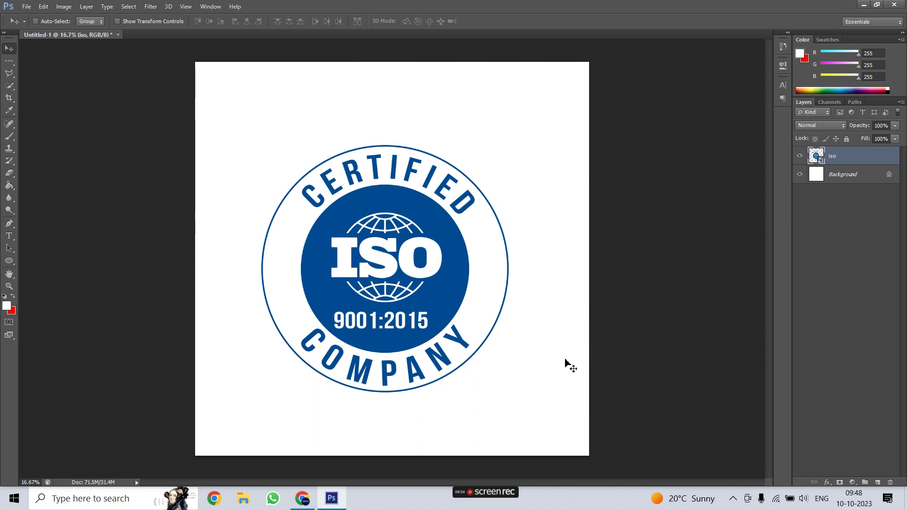
click(28, 7)
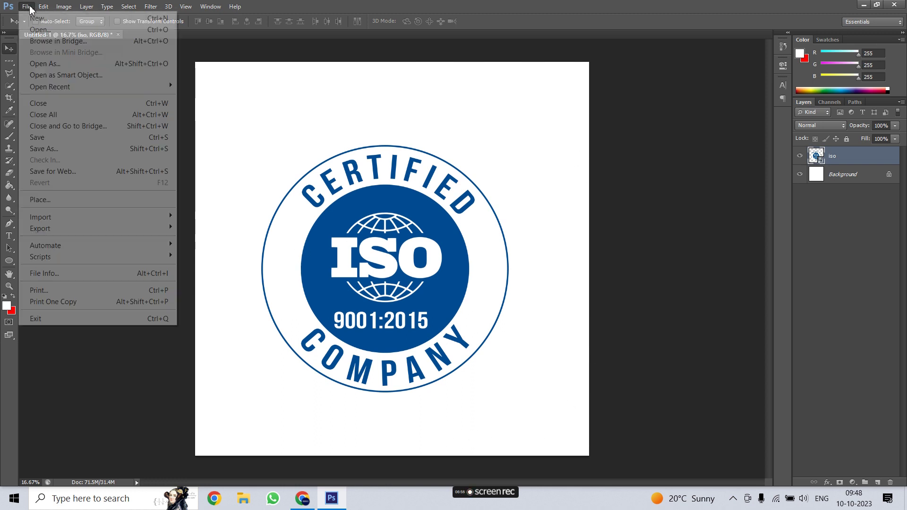
click(53, 206)
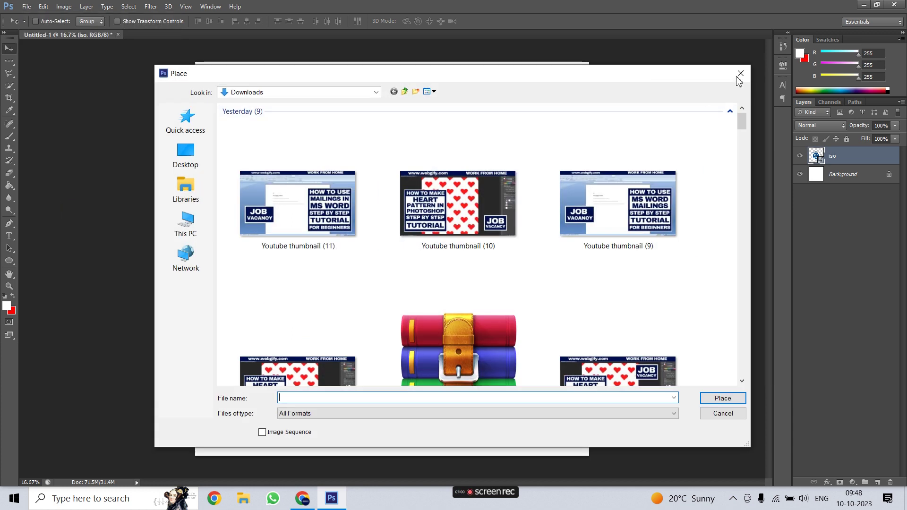
click(740, 75)
Step: Place the Make Waves image Untitled-(63--43-in)---22 from the FRAME AND TSHIRT PRINT folder and commit the placement
click(26, 6)
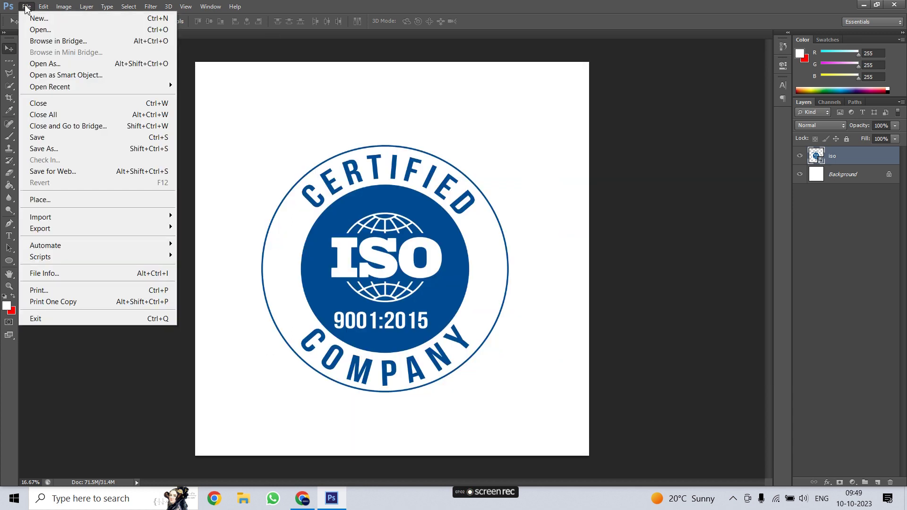
click(56, 200)
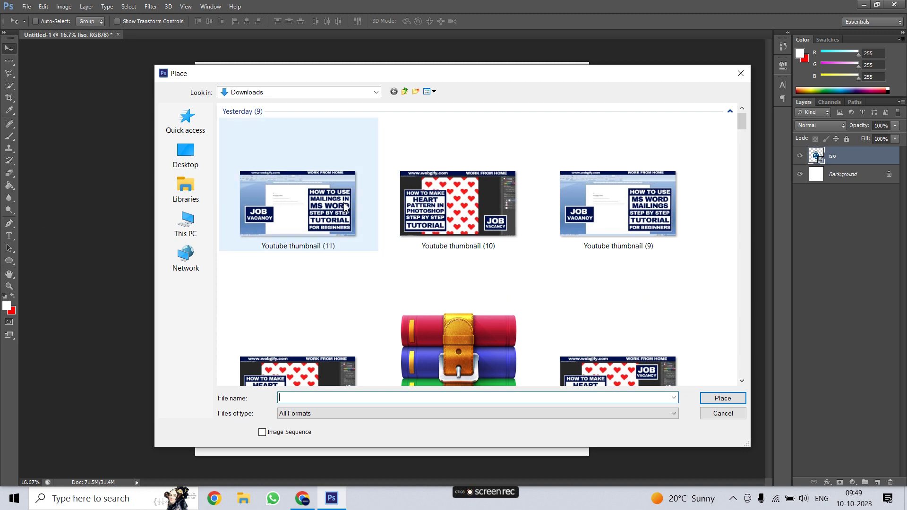
drag(741, 122, 745, 246)
double_click(293, 274)
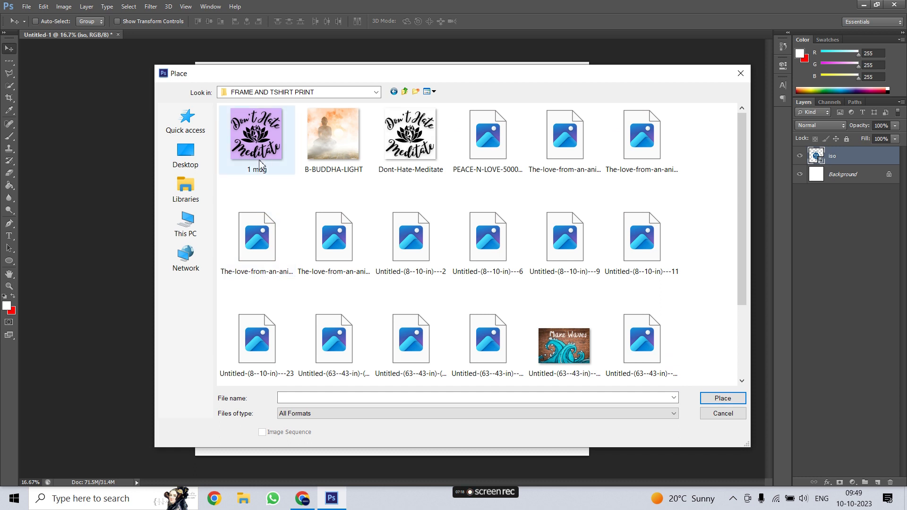
click(564, 349)
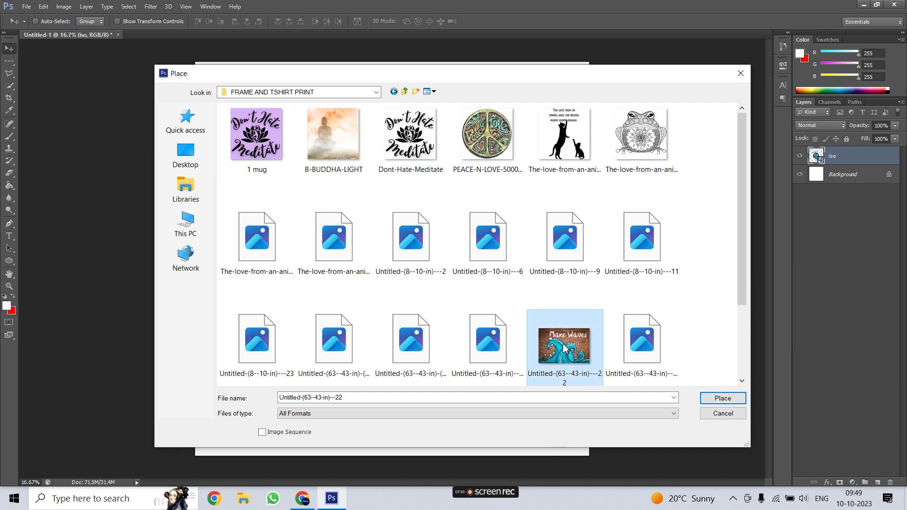
double_click(565, 348)
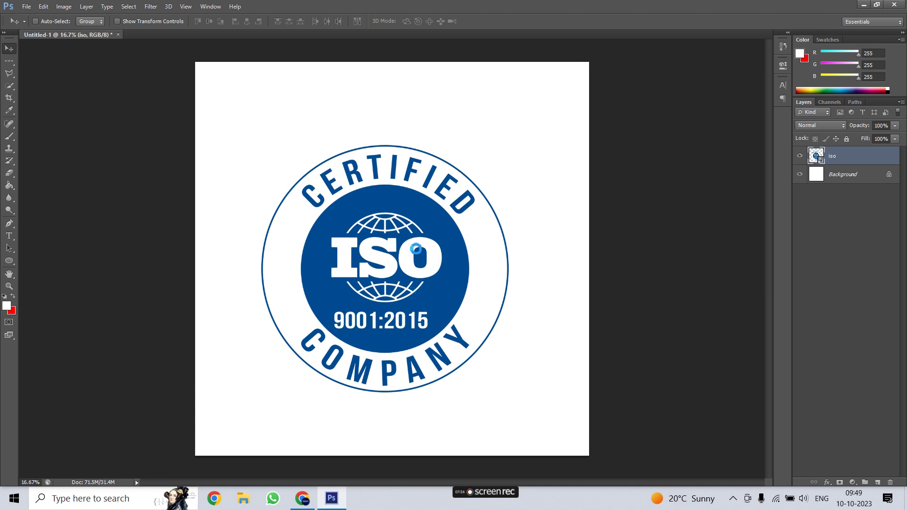
mouse_move(396, 213)
mouse_down()
mouse_move(407, 180)
mouse_move(406, 209)
mouse_up()
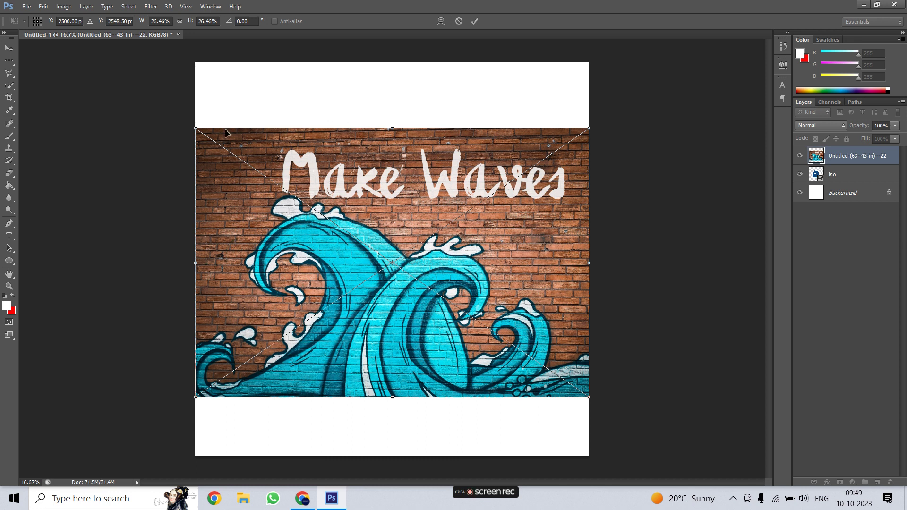
click(475, 22)
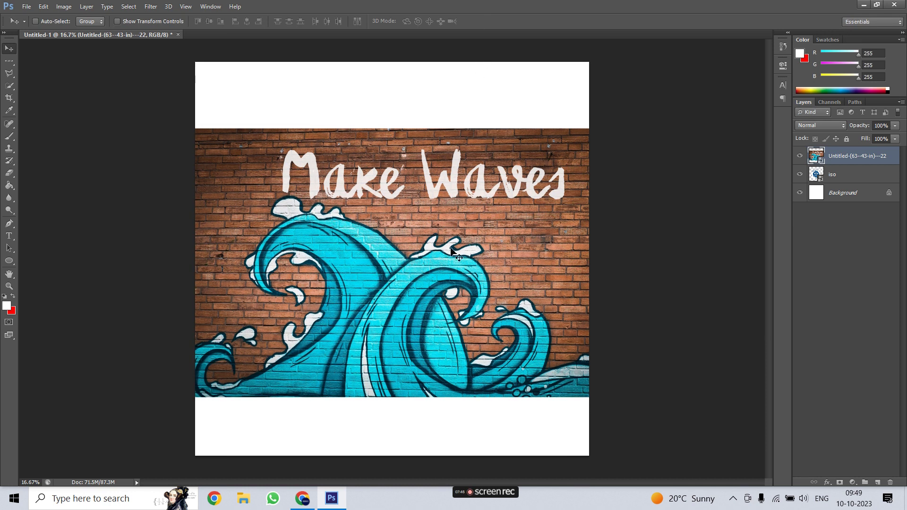
Step: Scale the Make Waves image to about 19.54%, rotate it about 0.96°, commit the transform and position it over the ISO logo
mouse_move(432, 249)
mouse_down()
mouse_move(434, 155)
mouse_move(452, 266)
mouse_move(425, 252)
mouse_up()
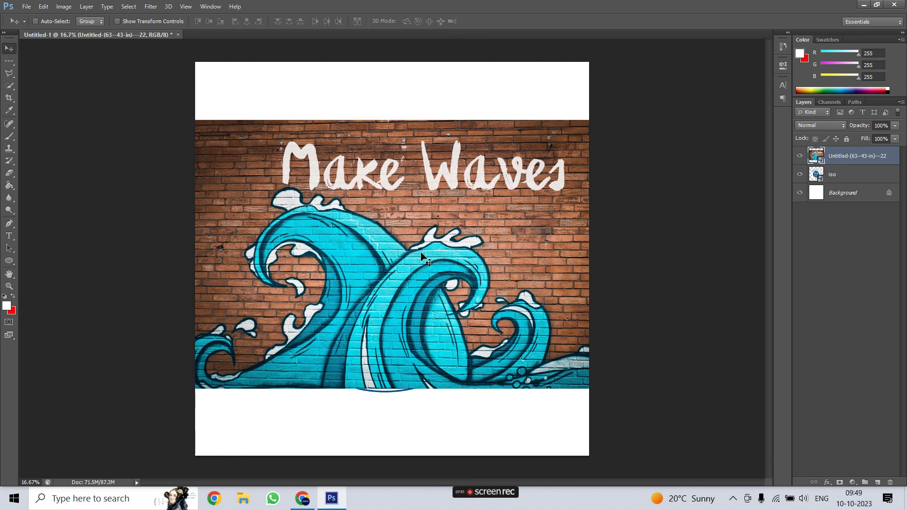
key(ctrl+t)
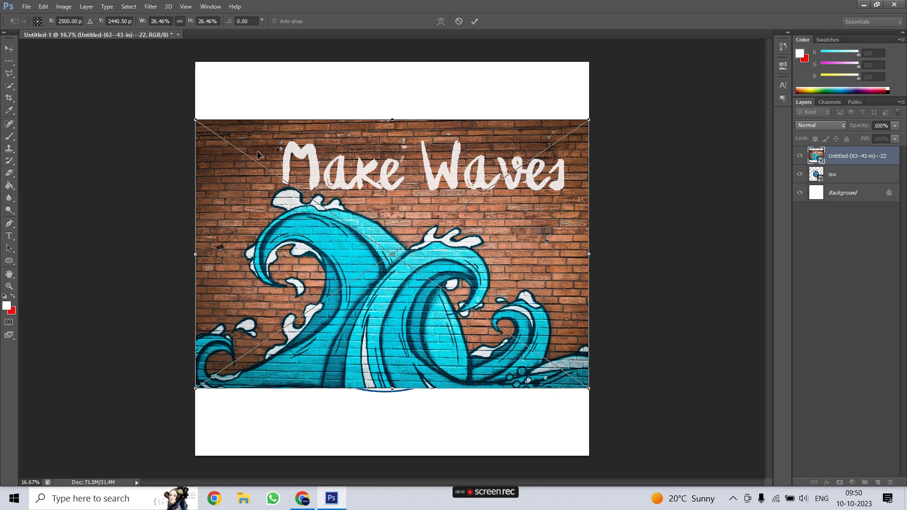
drag(142, 22, 121, 26)
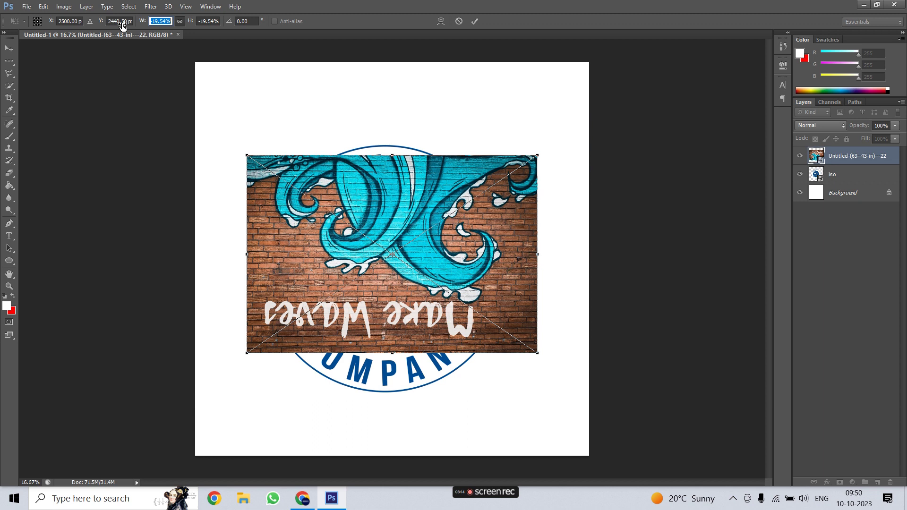
drag(453, 370, 354, 194)
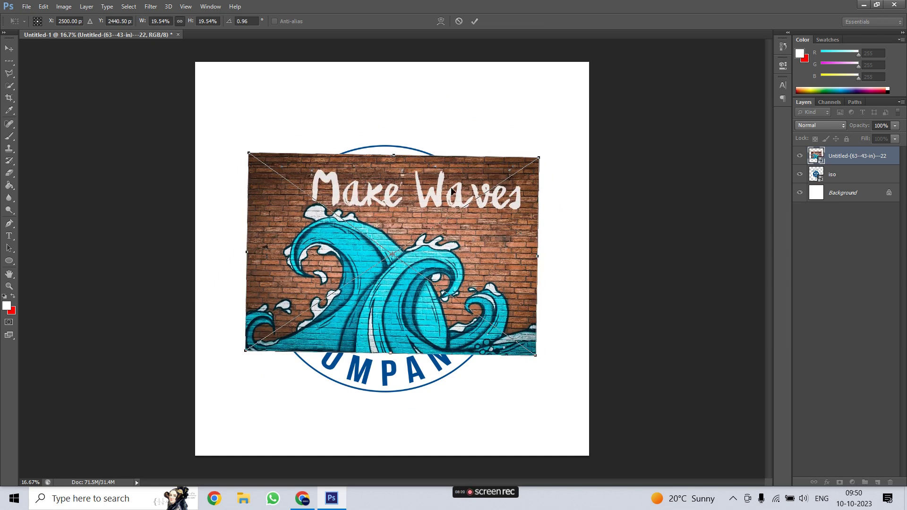
click(475, 21)
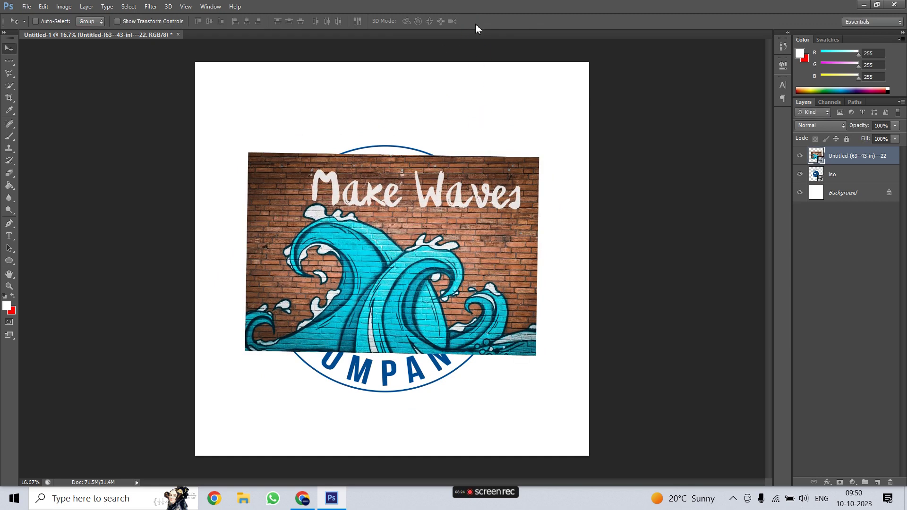
mouse_move(420, 238)
mouse_down()
mouse_move(428, 326)
mouse_move(460, 326)
mouse_move(467, 336)
mouse_move(428, 248)
mouse_up()
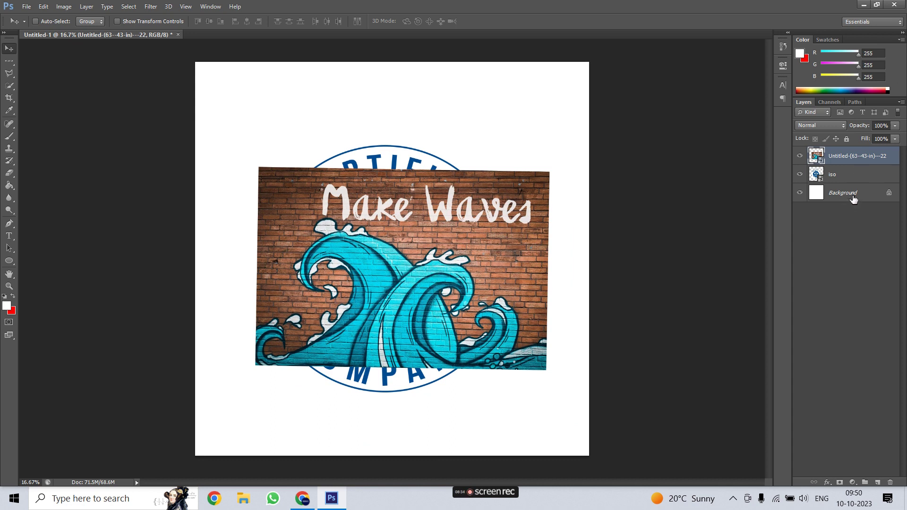
Step: Select the Background, iso and Make Waves image layers in turn to examine the layer stacking order
click(854, 199)
click(866, 156)
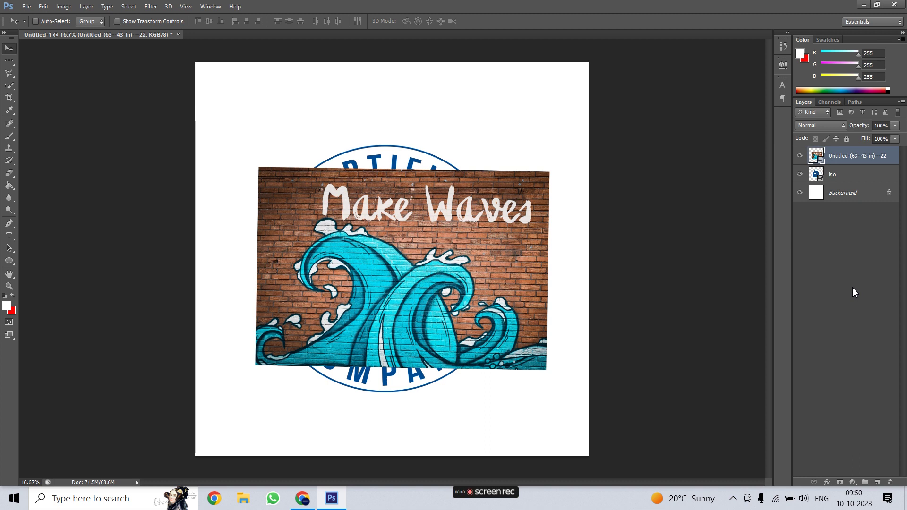
click(859, 193)
click(861, 175)
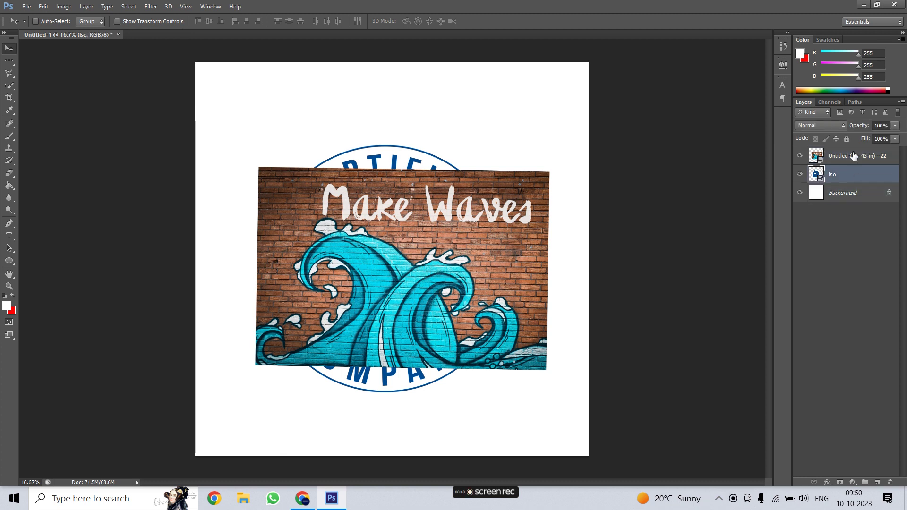
click(857, 158)
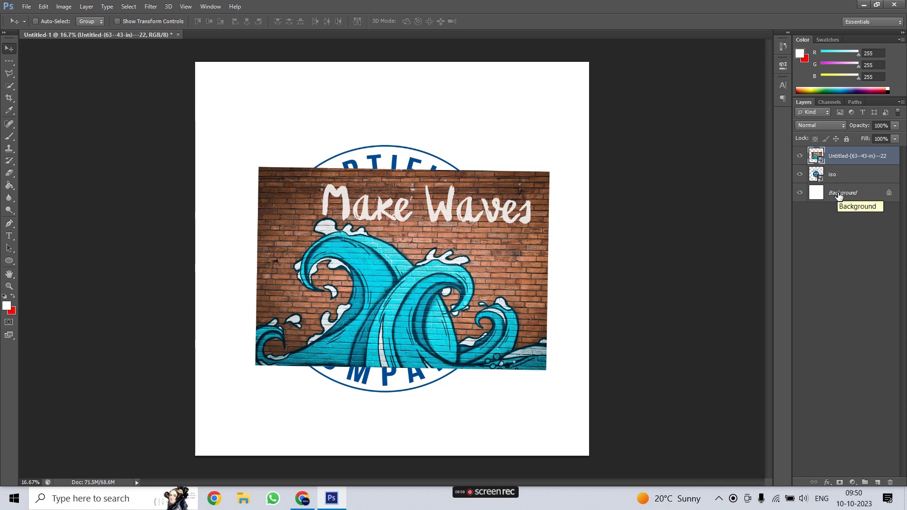
Step: Move the iso layer above the Make Waves image layer and shift the logo slightly up and to the right
mouse_move(854, 182)
mouse_down()
mouse_move(855, 153)
mouse_move(858, 175)
mouse_move(846, 179)
mouse_up()
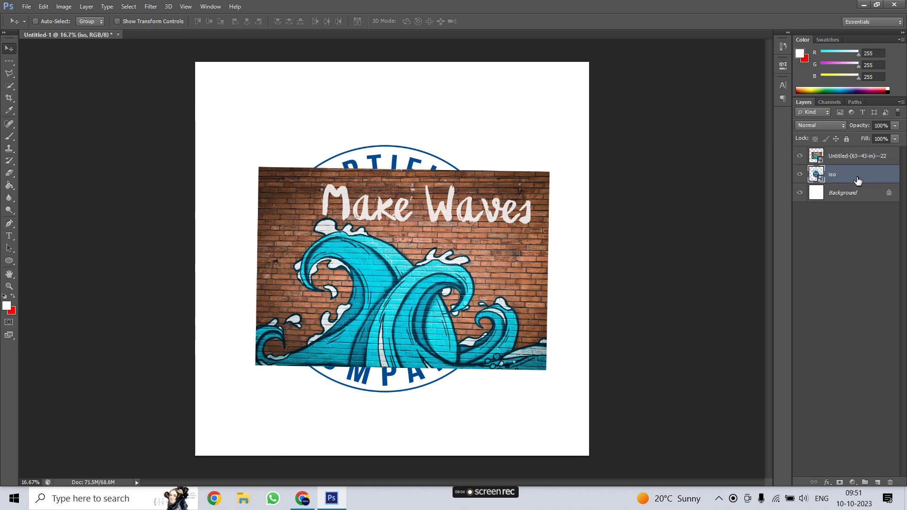
drag(856, 179, 841, 155)
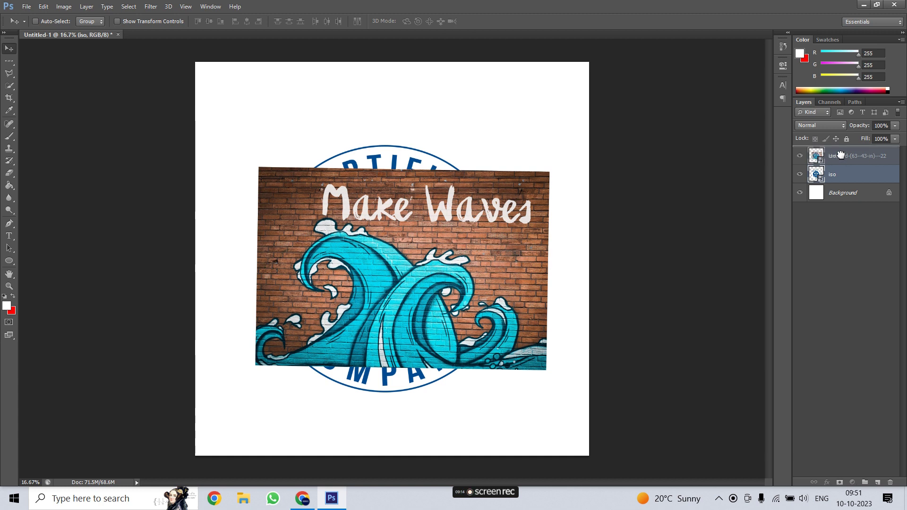
drag(841, 155, 841, 156)
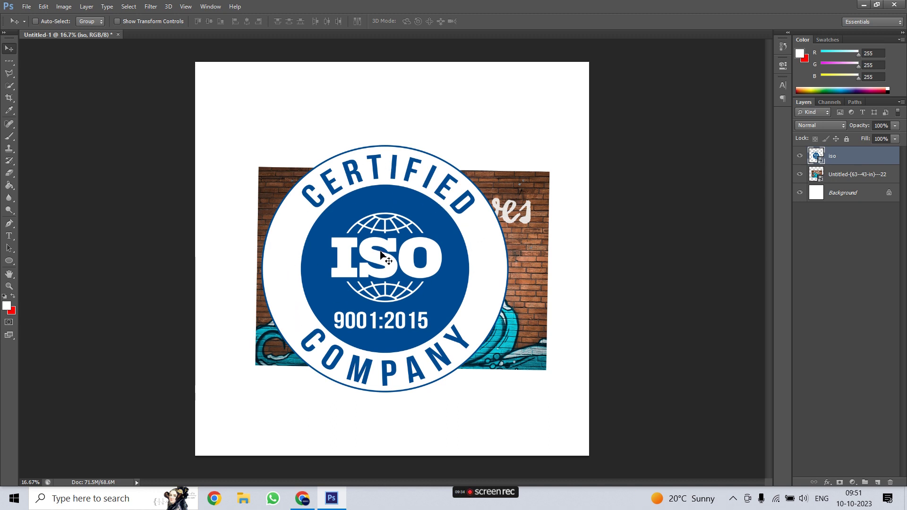
mouse_move(381, 266)
mouse_down()
mouse_move(422, 263)
mouse_move(389, 256)
mouse_up()
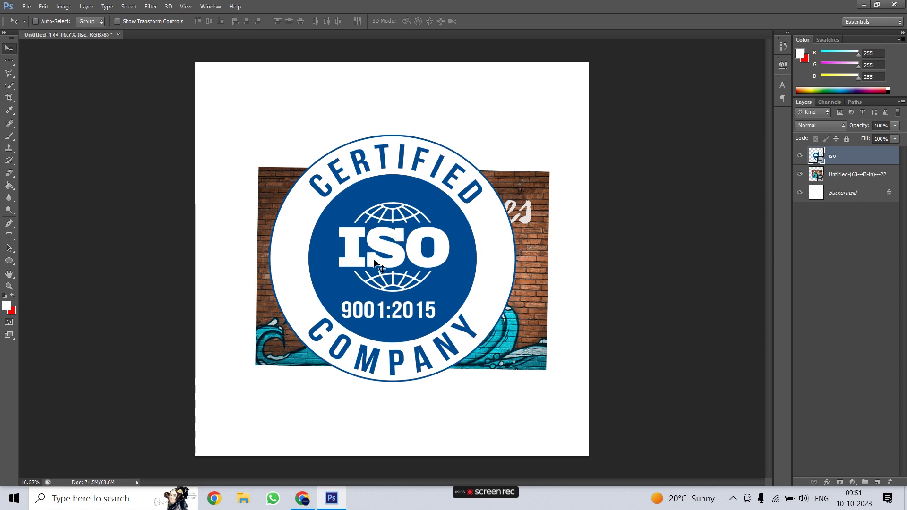
Step: Toggle the iso layer's visibility to compare the canvas with and without the logo, leaving the layer hidden
click(801, 156)
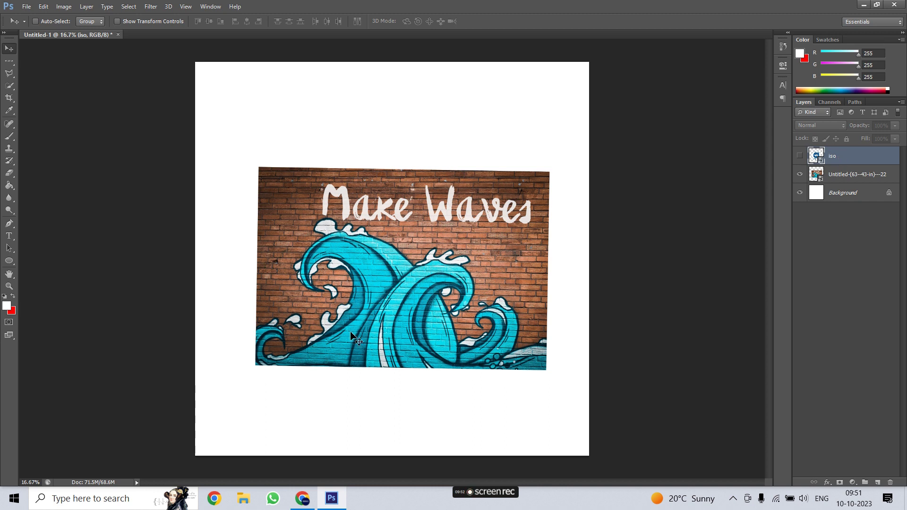
click(800, 157)
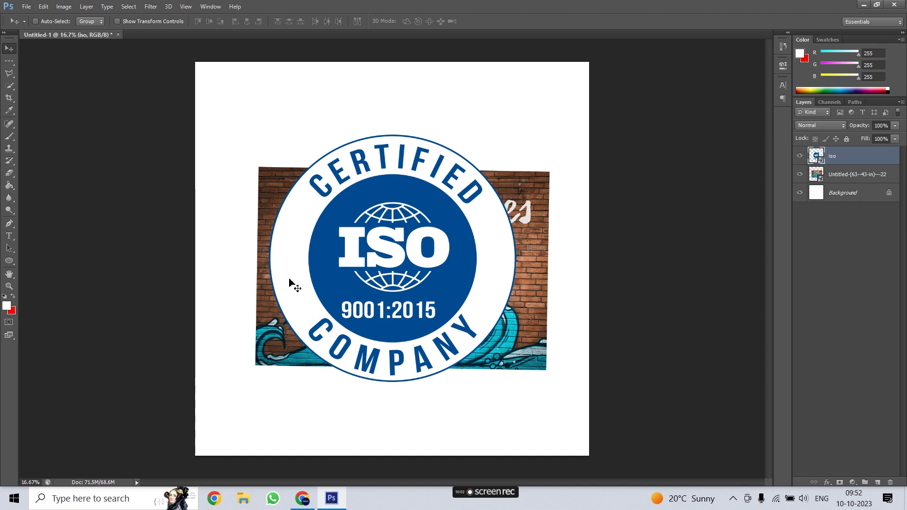
click(800, 157)
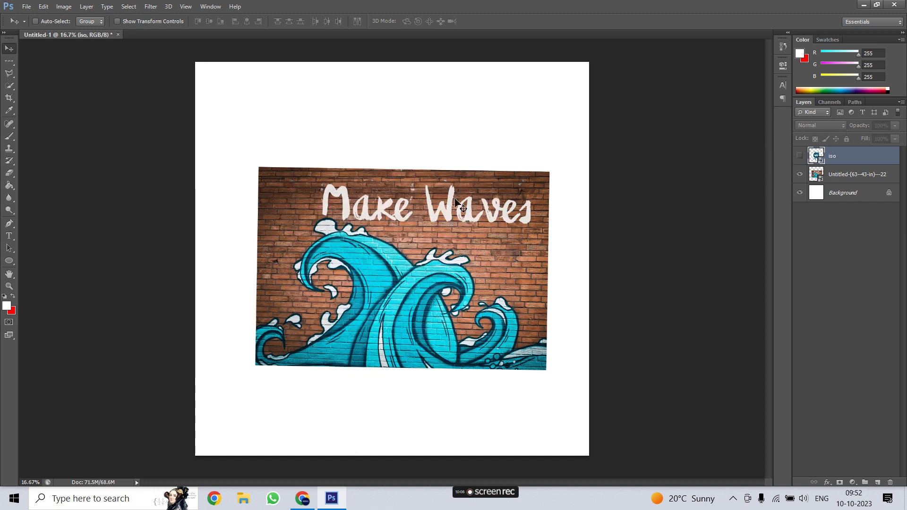
Step: Move the Make Waves image slightly up and to the left, and show the iso layer again
click(850, 178)
drag(416, 261, 398, 252)
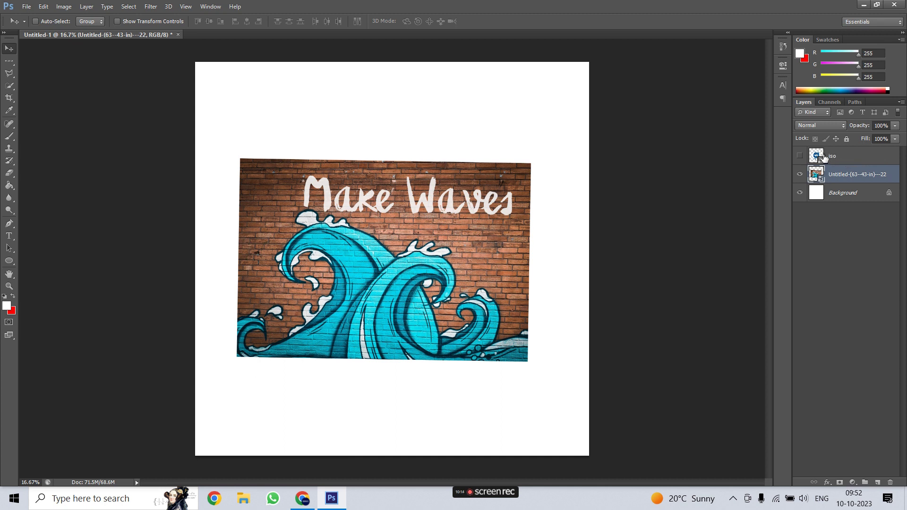
click(803, 156)
click(804, 157)
mouse_move(387, 299)
mouse_down()
mouse_move(395, 245)
mouse_move(384, 299)
mouse_move(391, 295)
mouse_up()
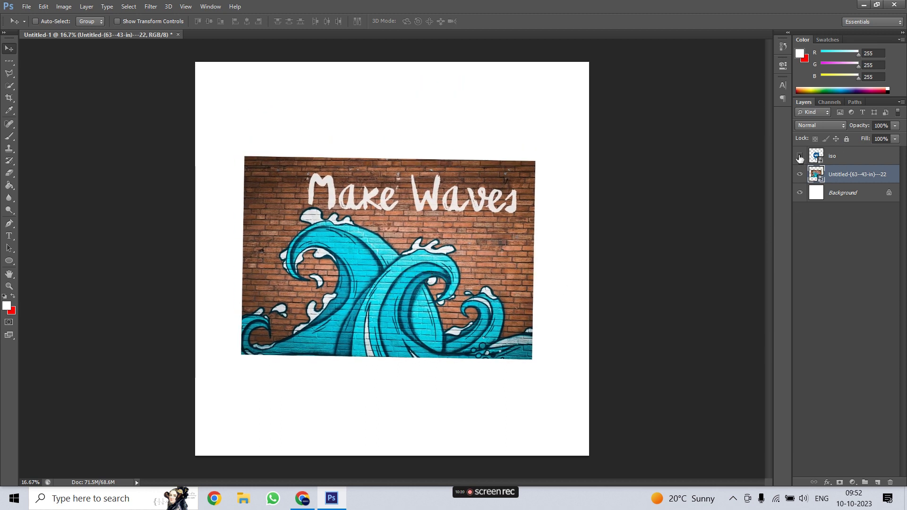
click(800, 157)
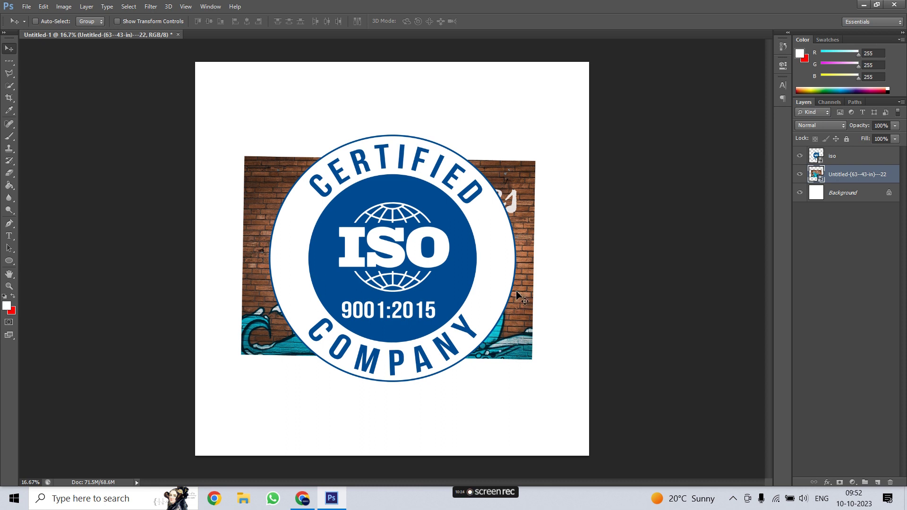
Step: Toggle the Make Waves image layer's visibility and reposition the image slightly behind the ISO logo, leaving the layer shown
mouse_move(440, 201)
mouse_down()
mouse_move(442, 344)
mouse_move(451, 322)
mouse_move(530, 398)
mouse_move(467, 394)
mouse_move(449, 201)
mouse_move(436, 196)
mouse_move(431, 204)
mouse_move(439, 202)
mouse_up()
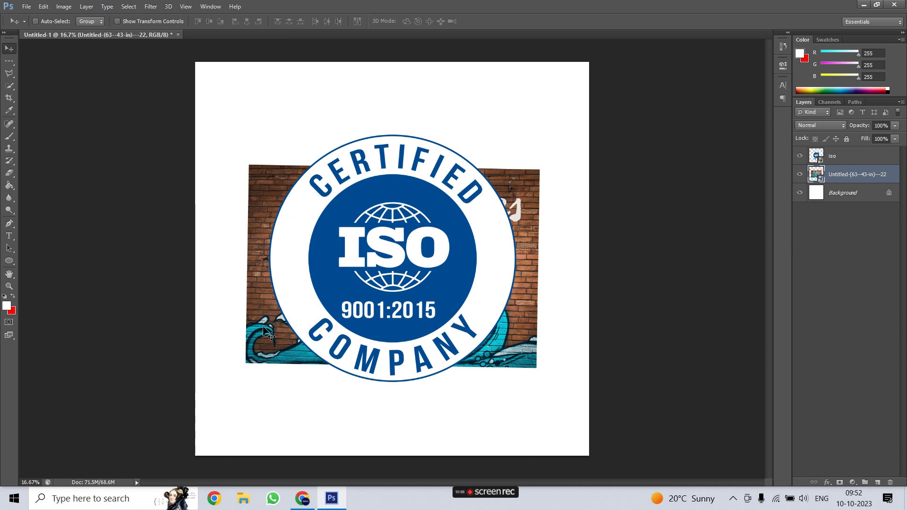
click(801, 176)
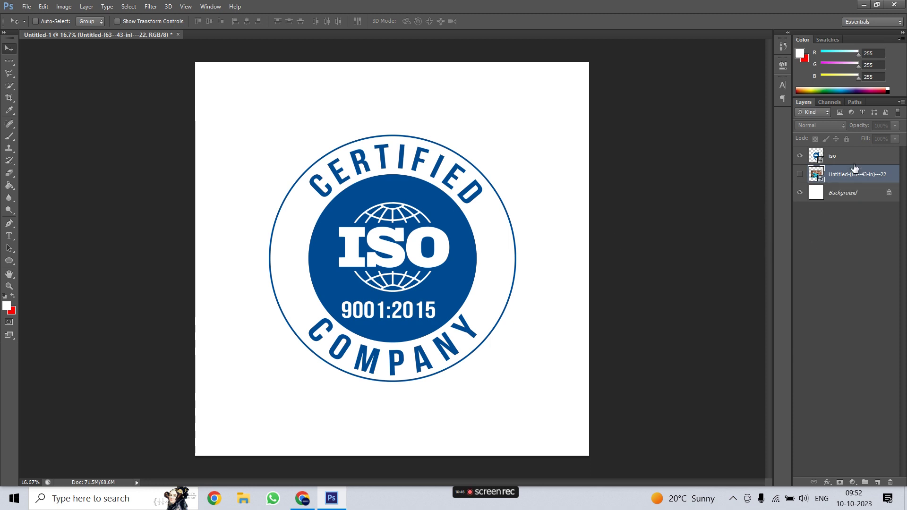
click(799, 176)
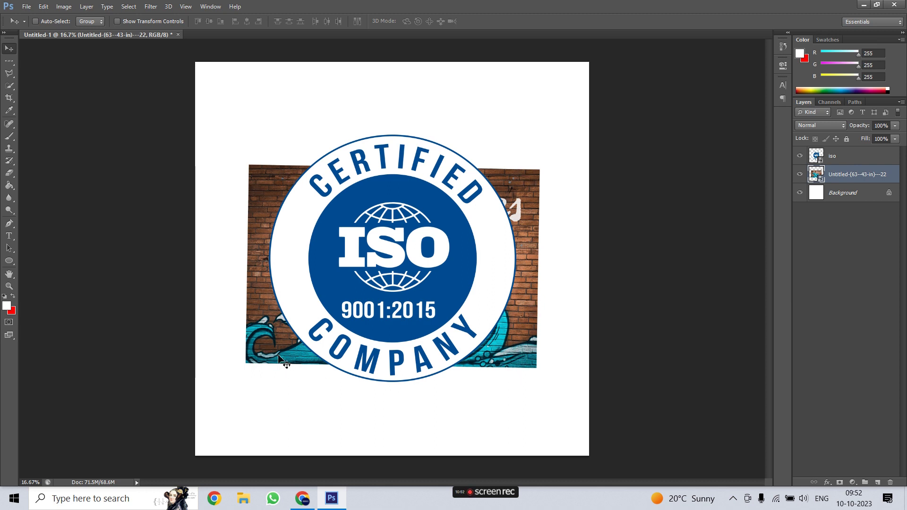
click(801, 174)
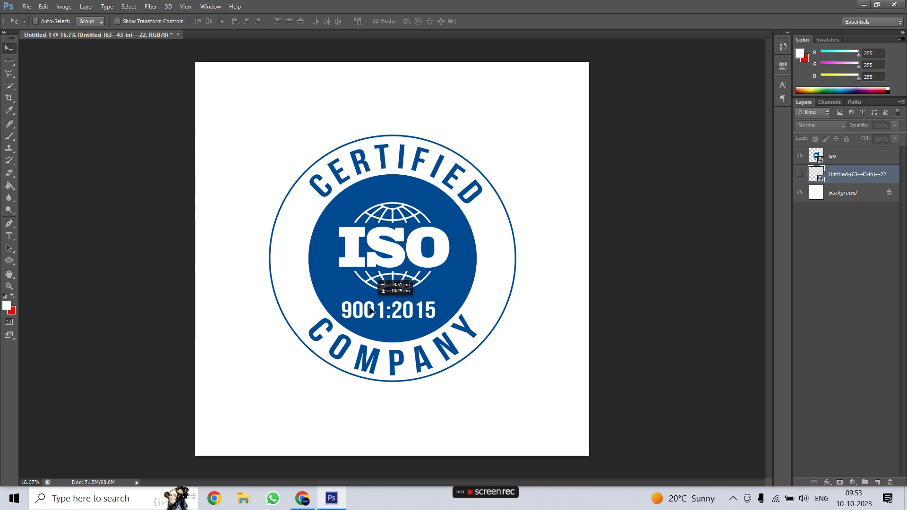
click(800, 174)
drag(568, 420, 321, 194)
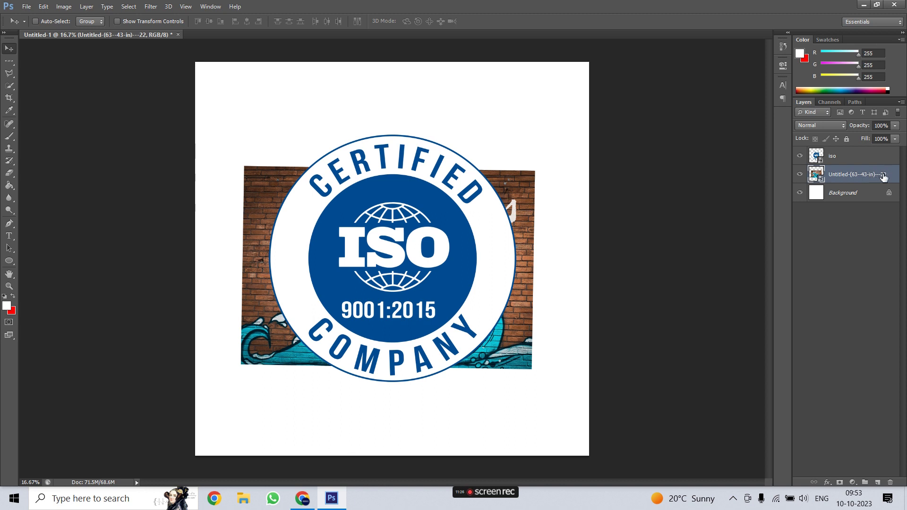
Step: Select the iso, Make Waves image and Background layers in turn to review what each layer holds
click(854, 158)
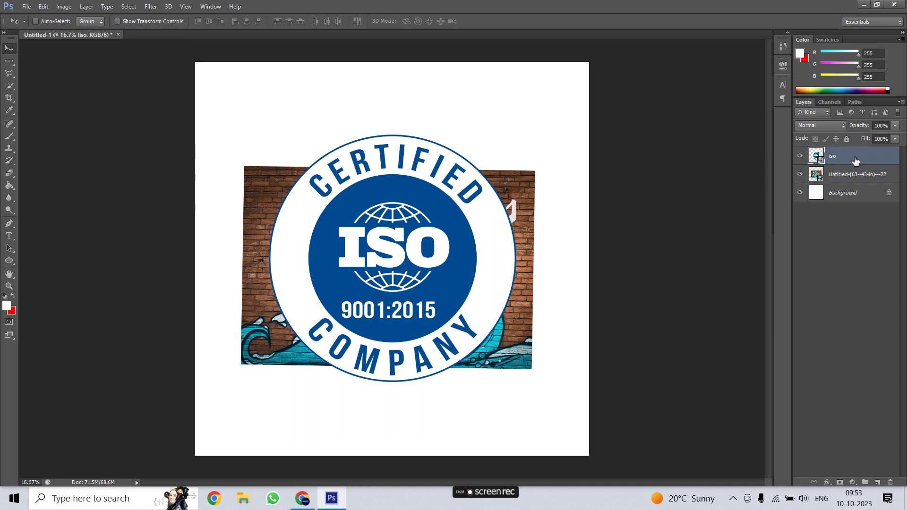
click(851, 175)
click(857, 189)
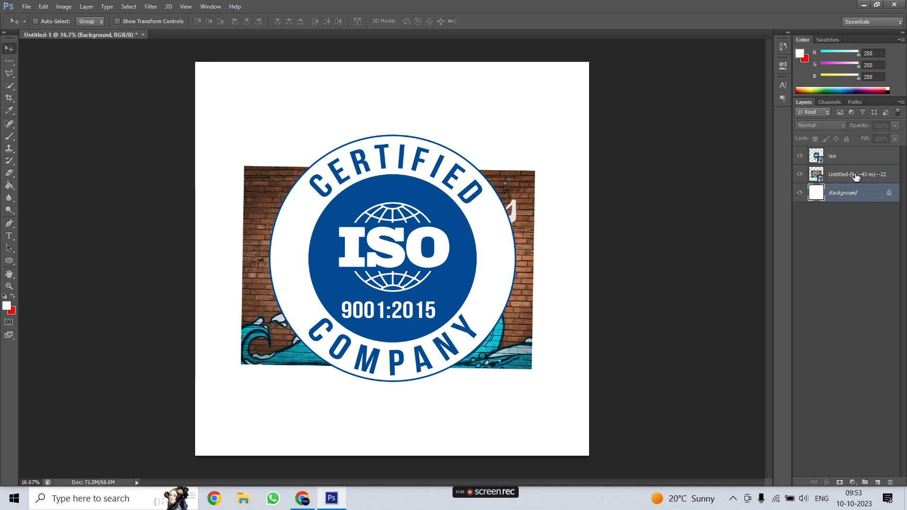
click(854, 175)
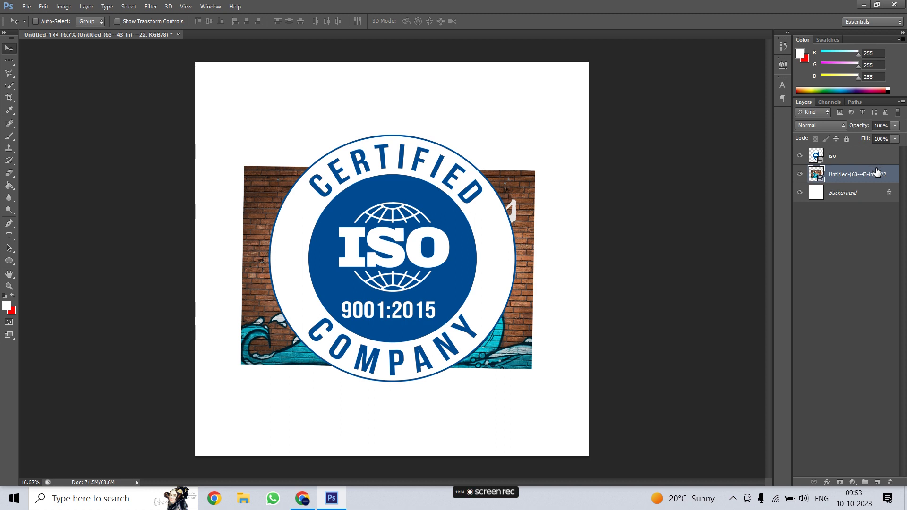
Step: Move the ISO logo to the upper-right corner of the canvas, partly beyond its edges
click(857, 160)
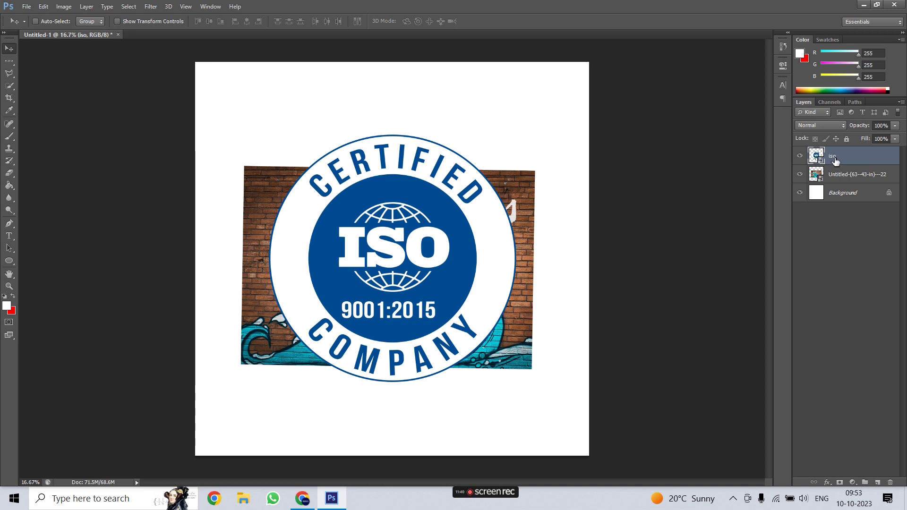
drag(353, 247, 449, 130)
mouse_move(285, 246)
mouse_down()
mouse_move(275, 279)
mouse_move(293, 244)
mouse_up()
mouse_move(332, 274)
mouse_down()
mouse_move(325, 290)
mouse_move(340, 279)
mouse_up()
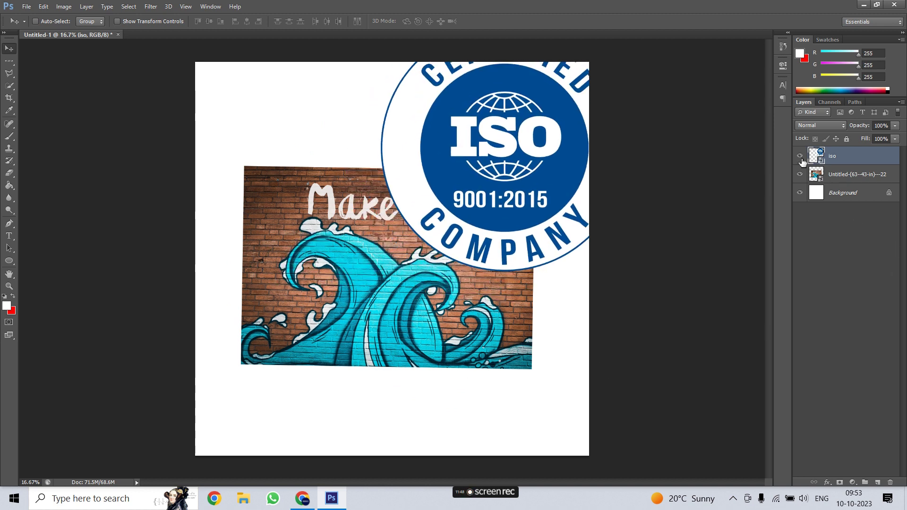
Step: Move the ISO logo back over the Make Waves image, toggling the iso layer's visibility off and on
click(801, 157)
drag(410, 272, 371, 307)
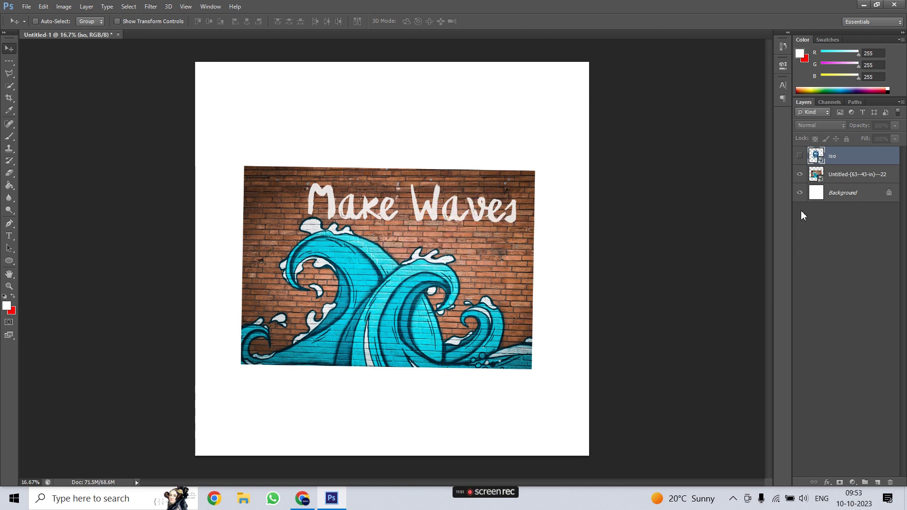
click(801, 156)
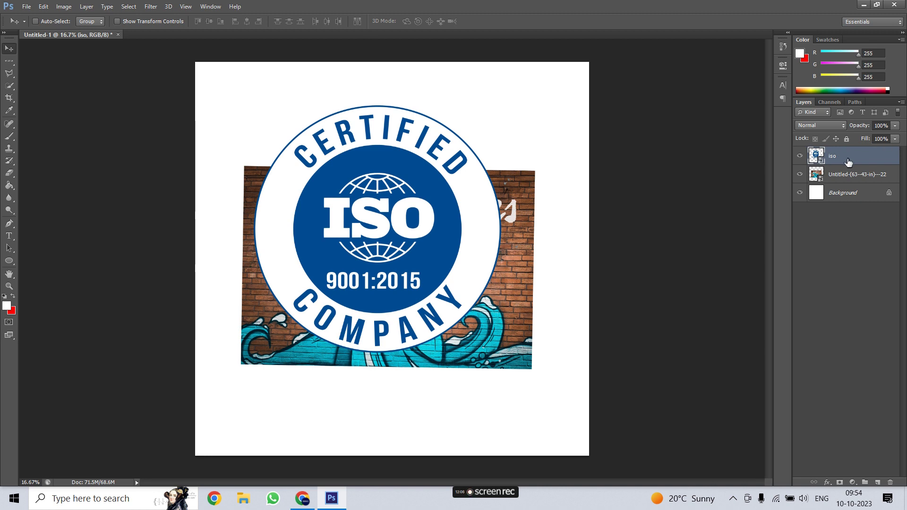
Step: Move the ISO logo up and to the right, and the Make Waves image to the canvas's lower-left corner
drag(383, 275, 451, 232)
click(849, 183)
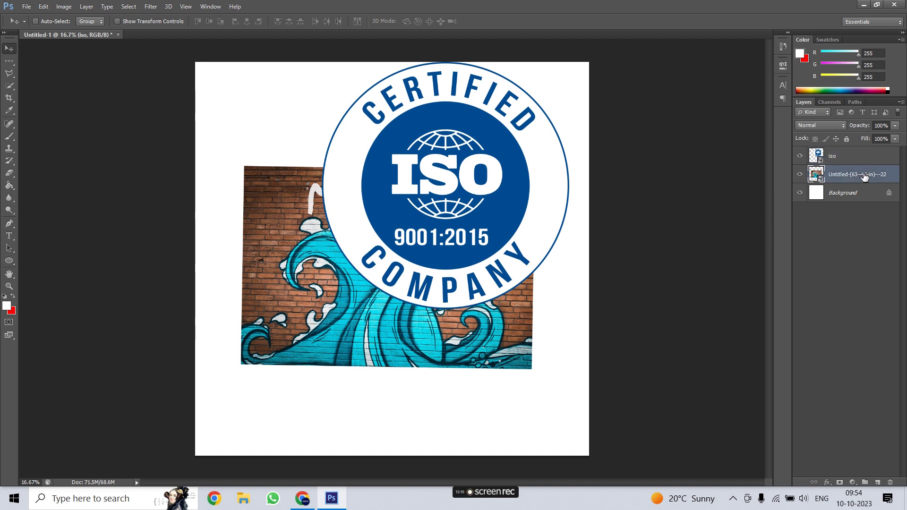
drag(425, 354, 363, 449)
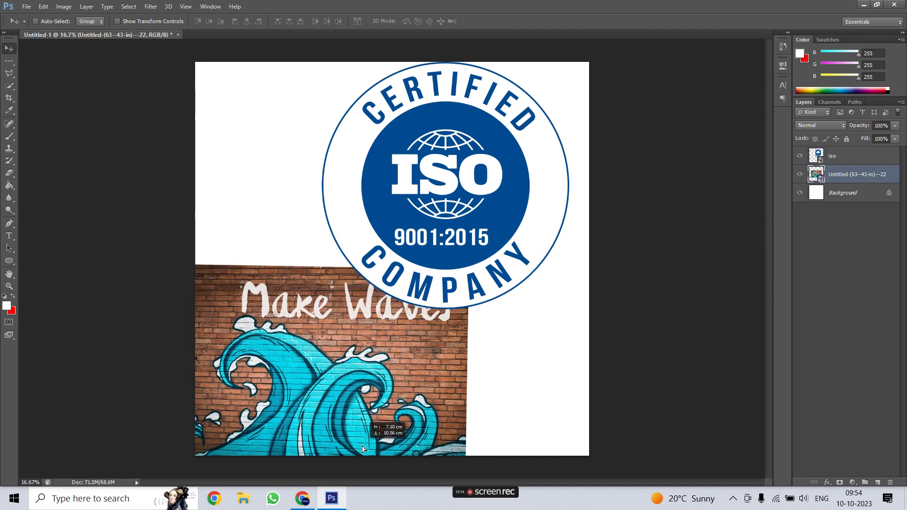
mouse_move(520, 187)
mouse_down()
mouse_move(492, 199)
mouse_move(509, 189)
mouse_move(521, 196)
mouse_up()
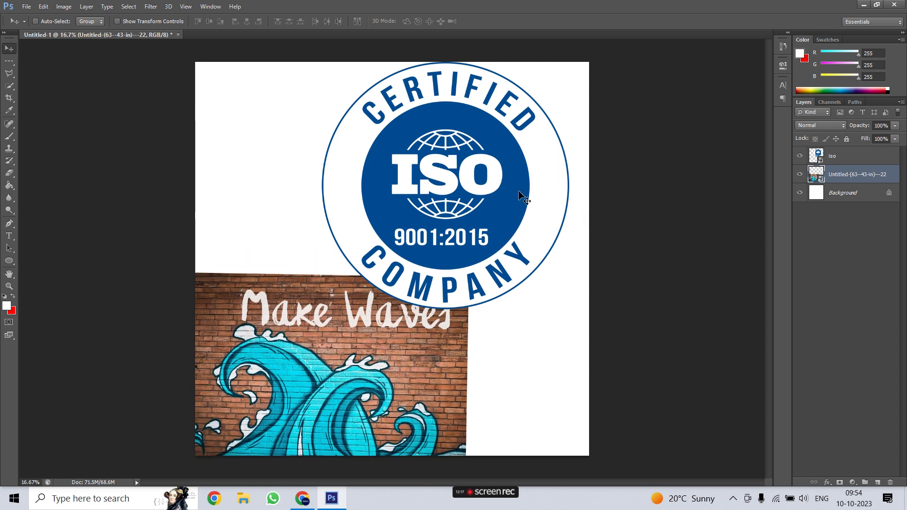
Step: Try to move the locked Background layer with the Move tool
click(862, 160)
click(851, 193)
drag(407, 337, 453, 349)
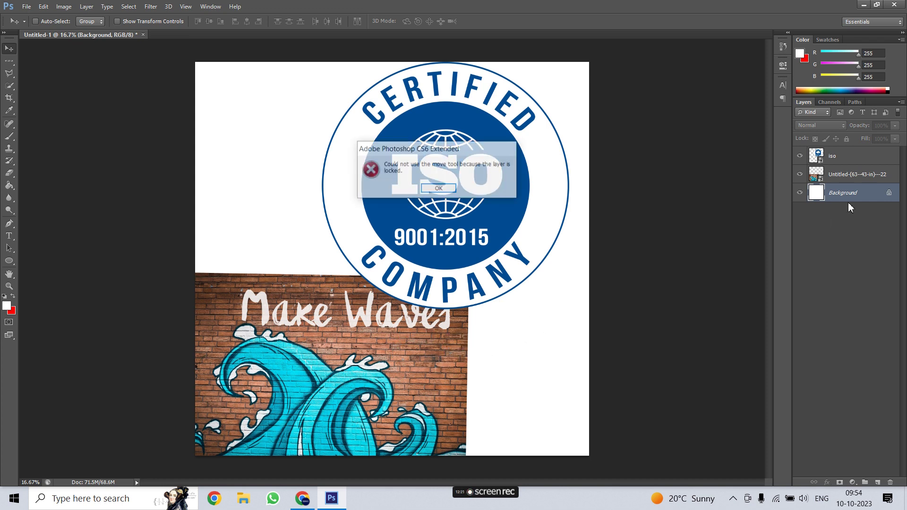
click(424, 187)
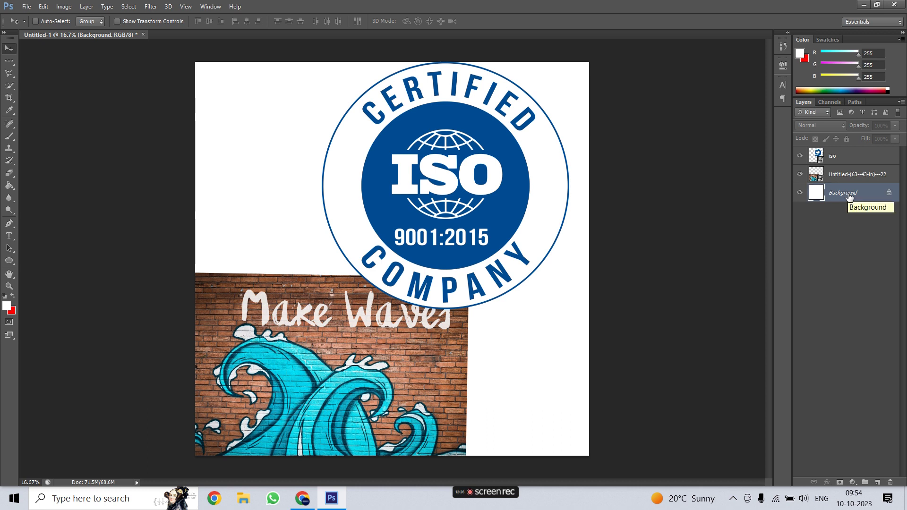
Step: Replace the Background layer with a new empty layer placed beneath the Make Waves image layer
key(Delete)
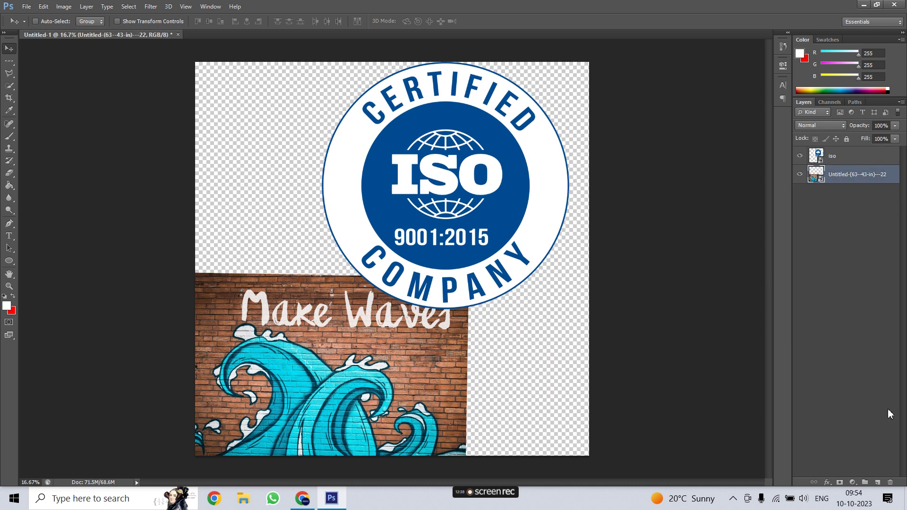
click(878, 482)
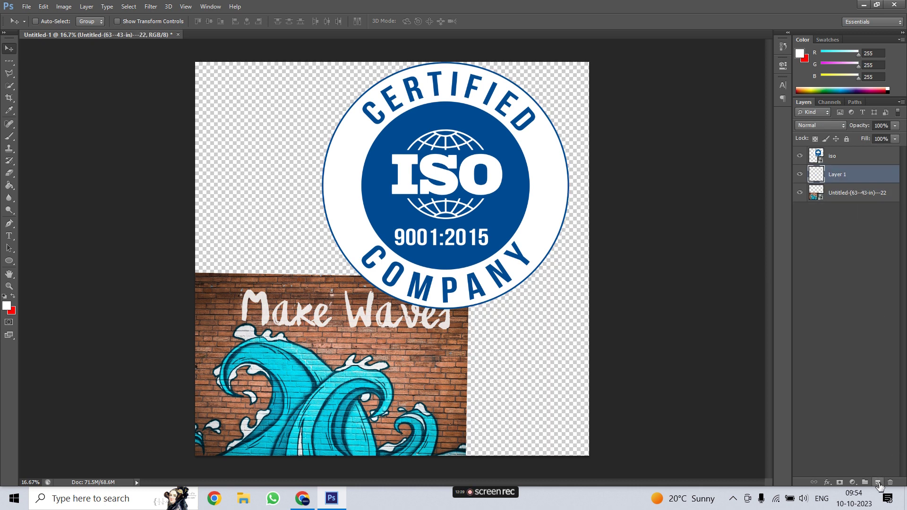
click(864, 197)
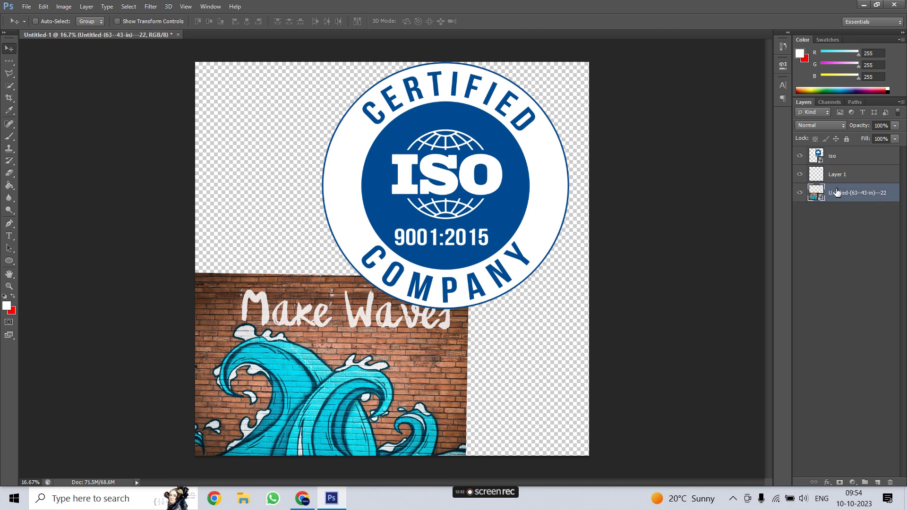
drag(840, 192, 840, 176)
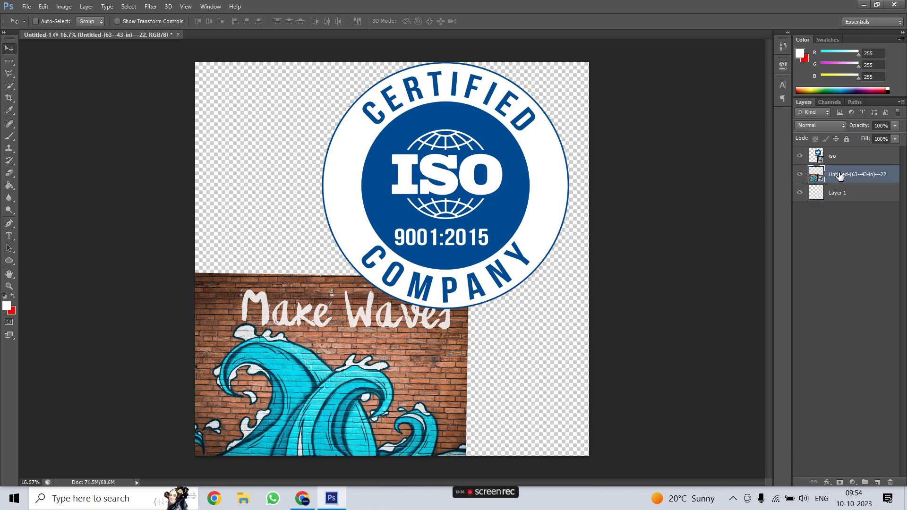
Step: Fill the new bottom layer with white (ffffff) using the Paint Bucket tool
click(845, 195)
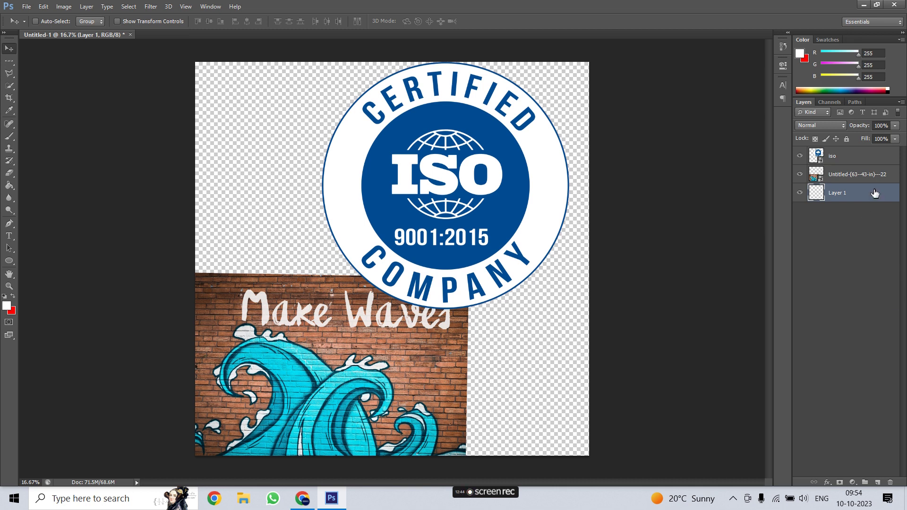
click(9, 308)
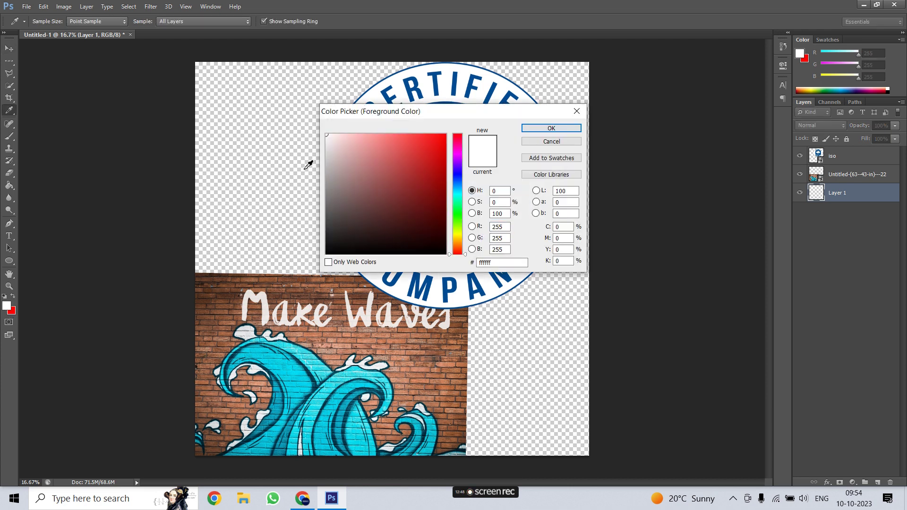
click(555, 129)
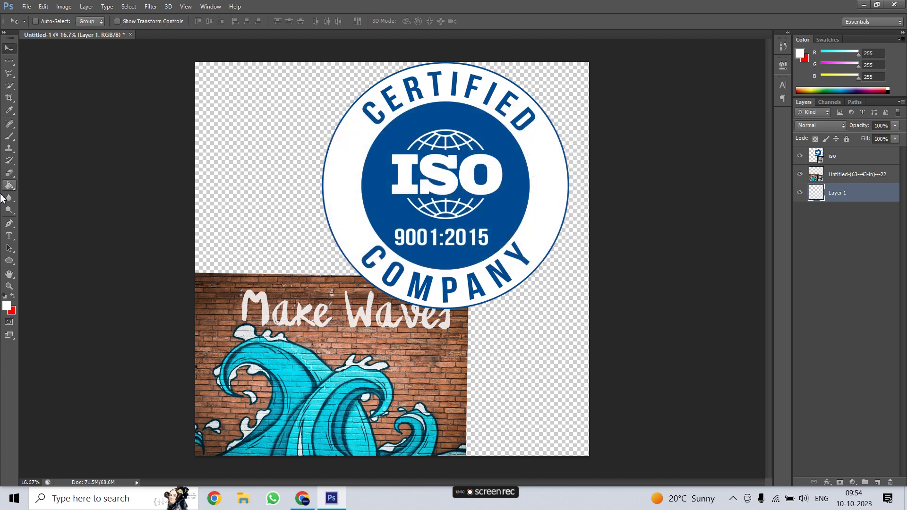
click(9, 186)
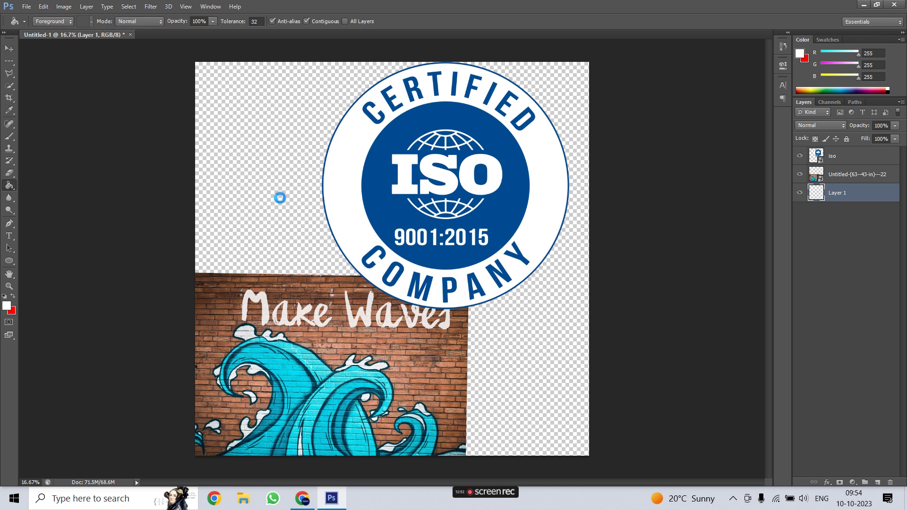
click(279, 196)
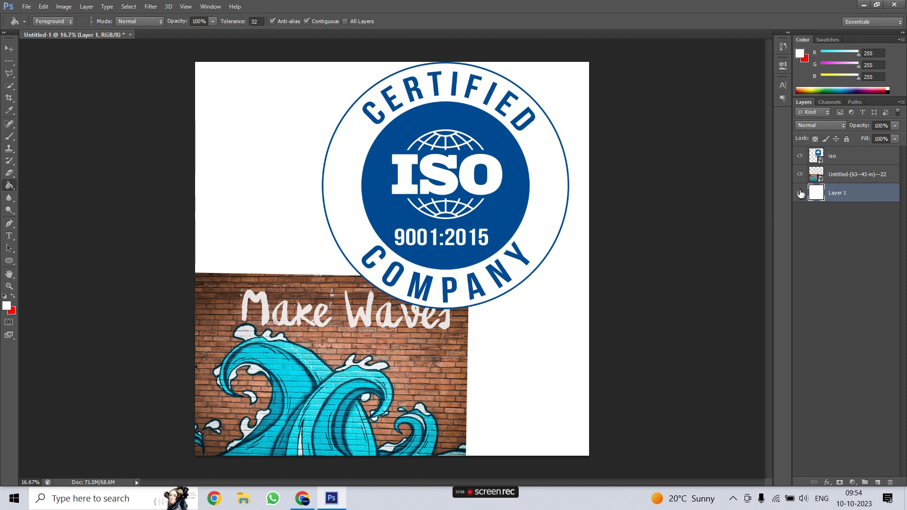
Step: Move the white layer above the Make Waves image layer and toggle its visibility to show what it covers
drag(825, 191, 851, 176)
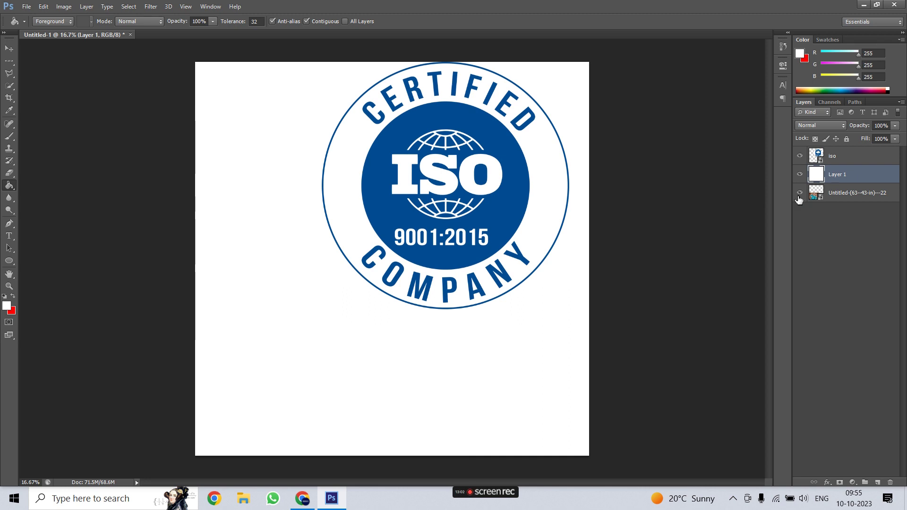
click(802, 176)
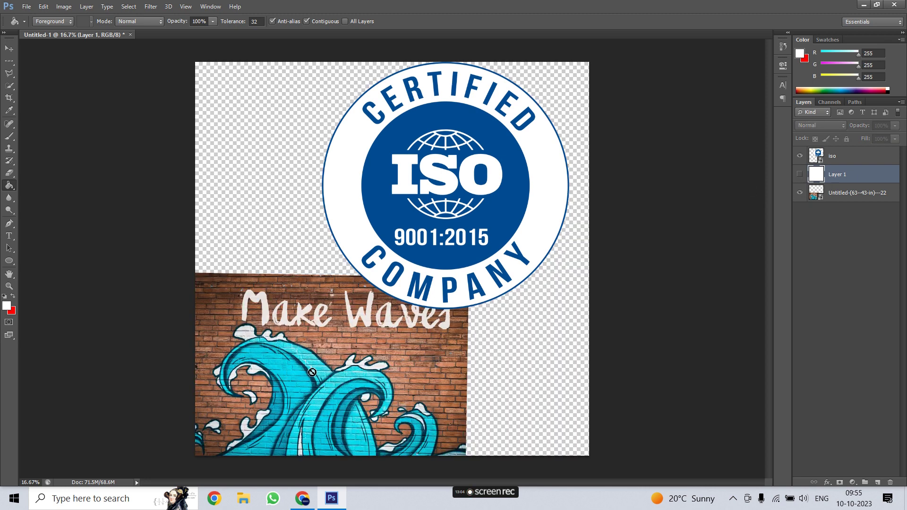
click(800, 176)
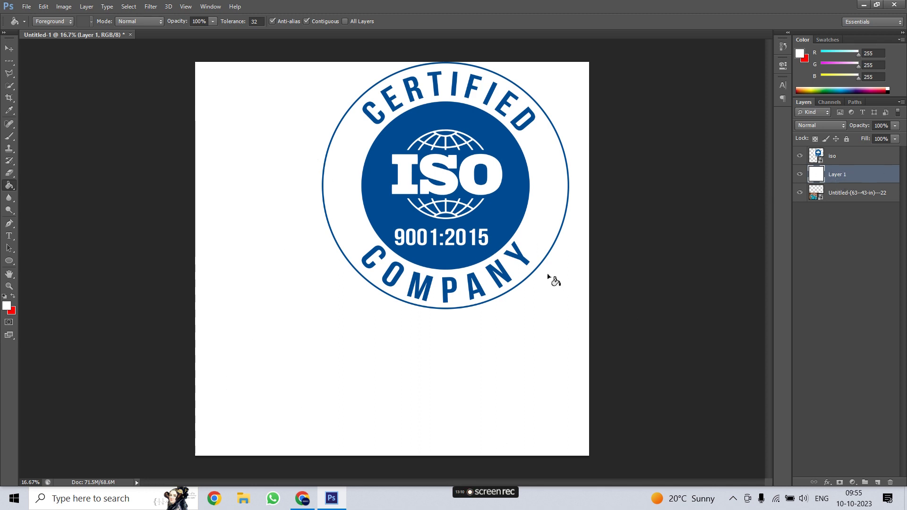
Step: Toggle the white layer's visibility and move the Make Waves image layer to the top of the layer stack
click(842, 196)
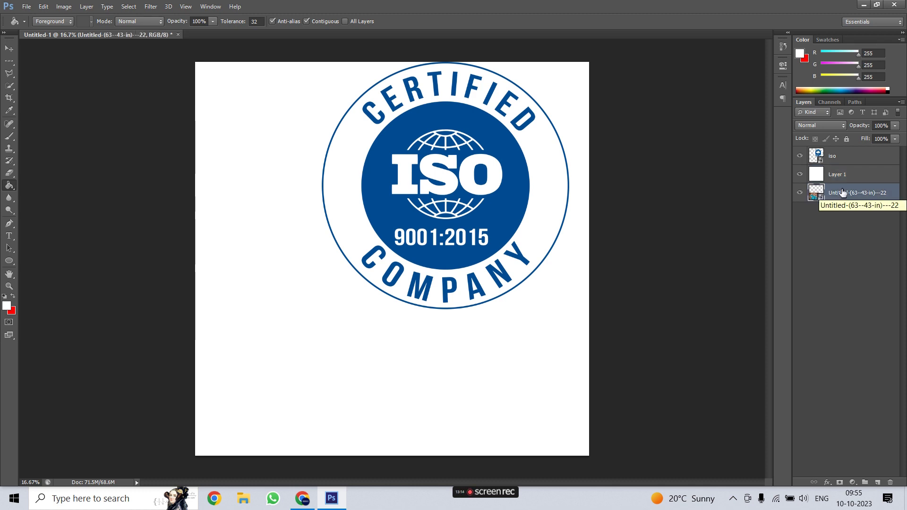
click(846, 178)
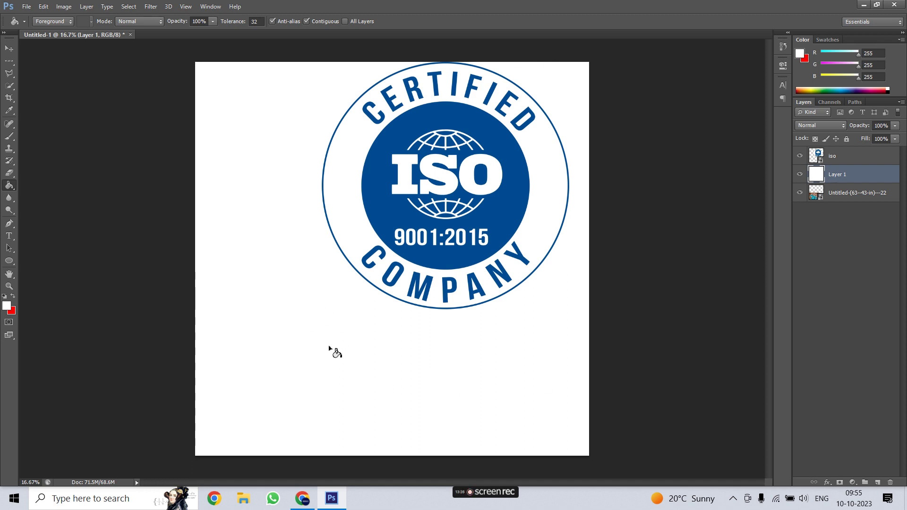
drag(833, 164, 801, 183)
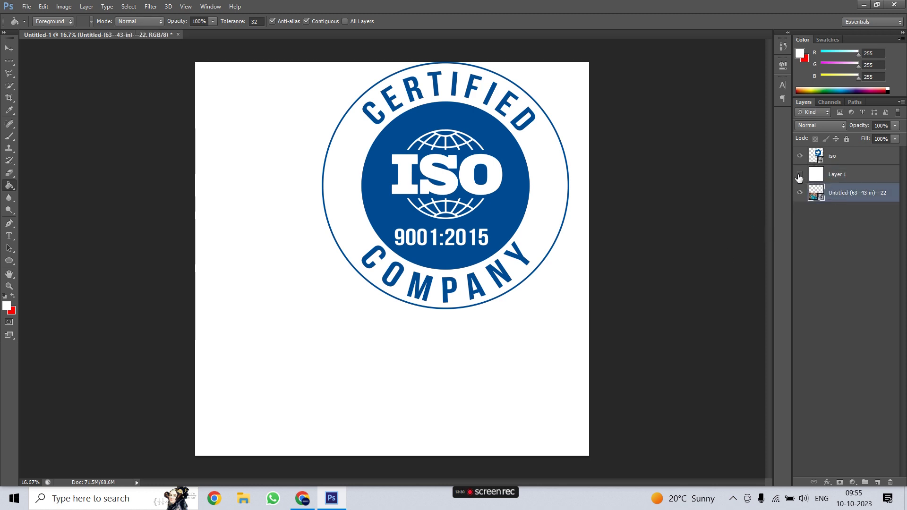
click(799, 176)
click(799, 176)
drag(860, 193, 836, 156)
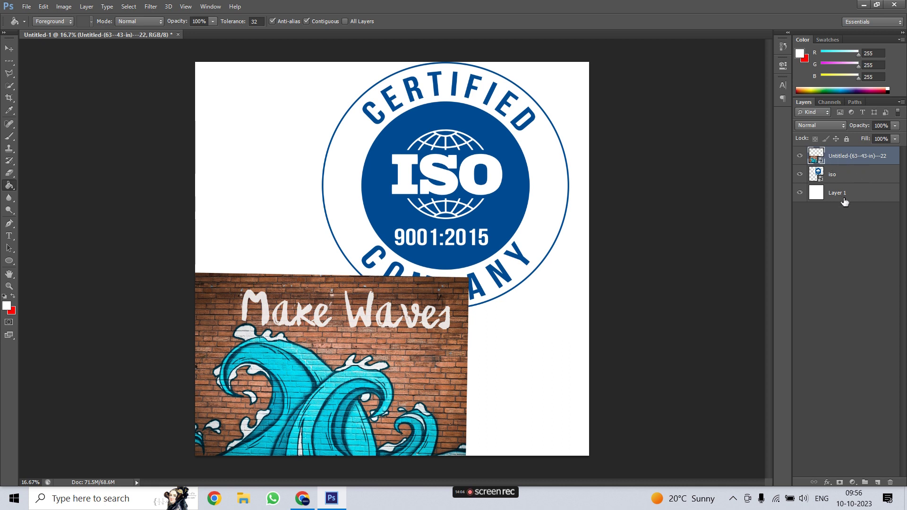
Step: Move the Make Waves image to the canvas's upper-left corner and the ISO logo to the lower-right area, selecting each layer first
click(859, 180)
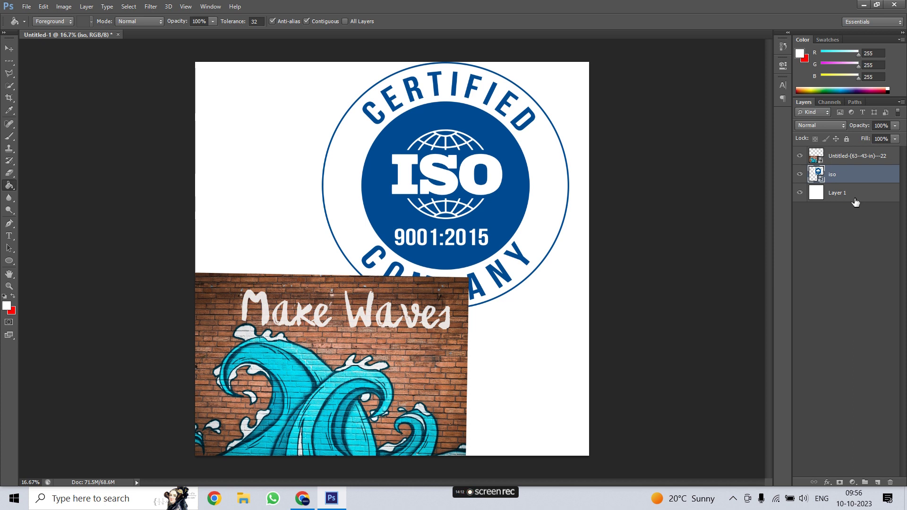
click(9, 48)
drag(356, 179, 510, 138)
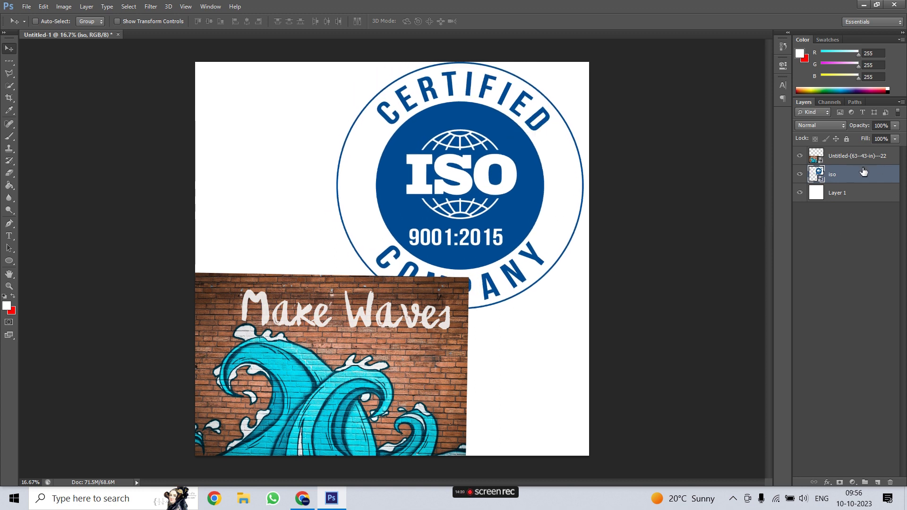
click(857, 160)
drag(319, 384, 301, 165)
click(846, 176)
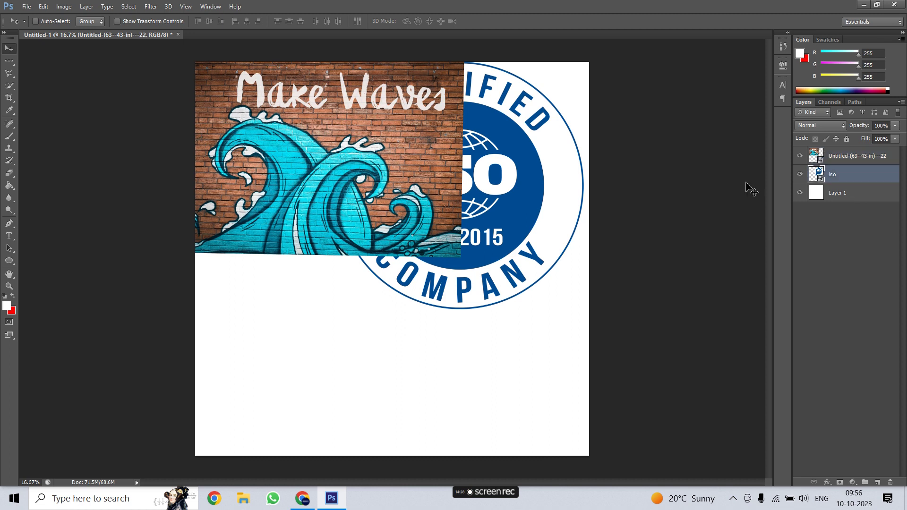
drag(466, 220, 452, 364)
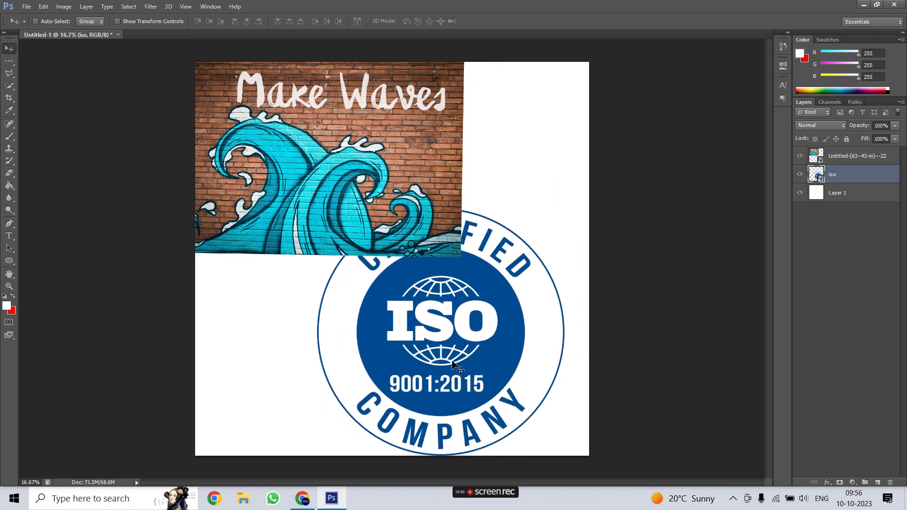
Step: Scale the ISO logo to 135.50% and bring its layer above the Make Waves image, placing the logo nearer the canvas's lower-right corner
key(ctrl+t)
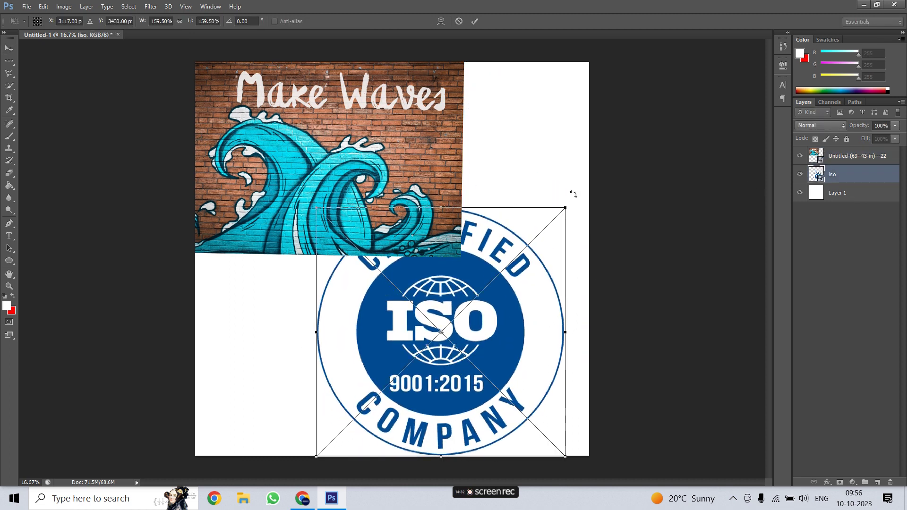
drag(145, 22, 134, 21)
mouse_move(461, 335)
mouse_down()
mouse_move(503, 331)
mouse_move(464, 323)
mouse_up()
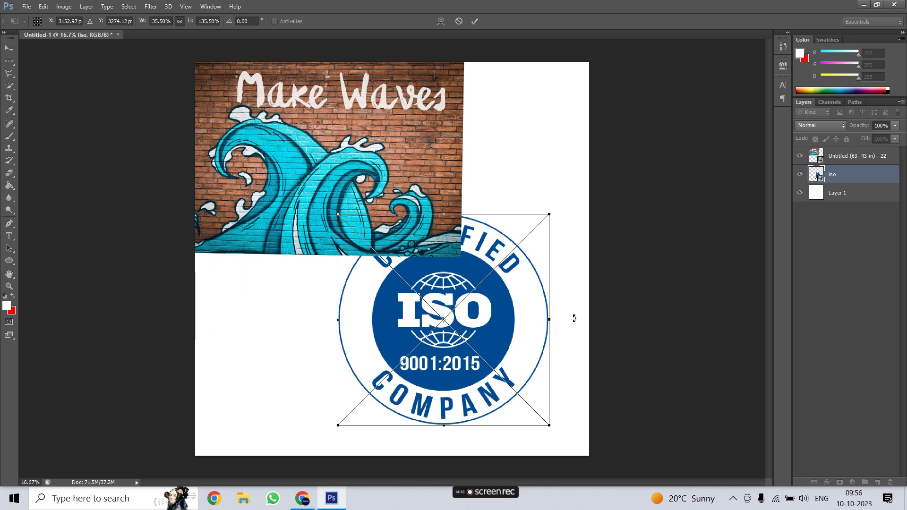
click(475, 21)
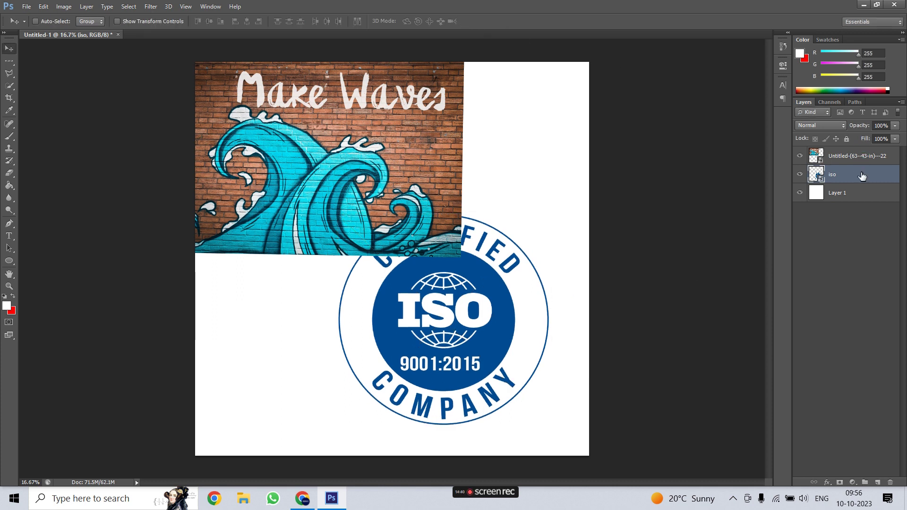
drag(860, 153, 862, 157)
drag(432, 322, 453, 343)
Step: Hide and show the Make Waves and iso layers to compare what each contributes to the canvas
drag(800, 155, 802, 182)
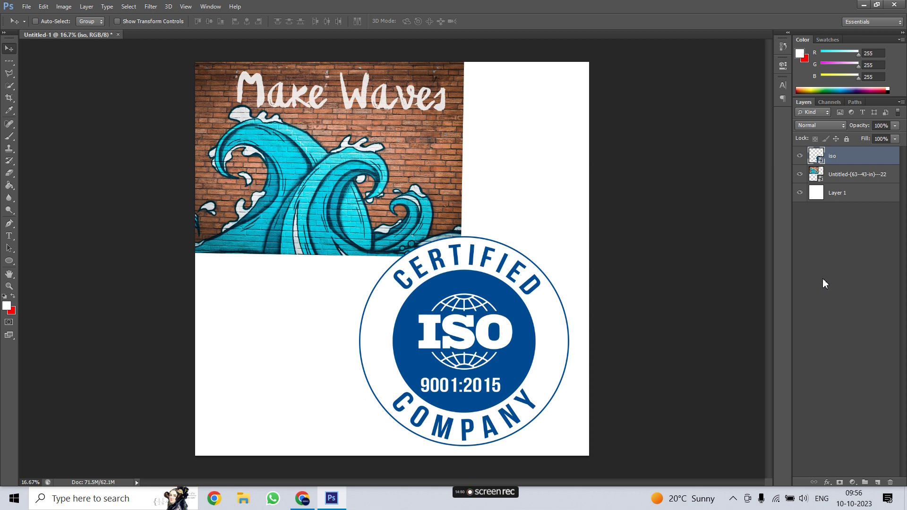
click(800, 175)
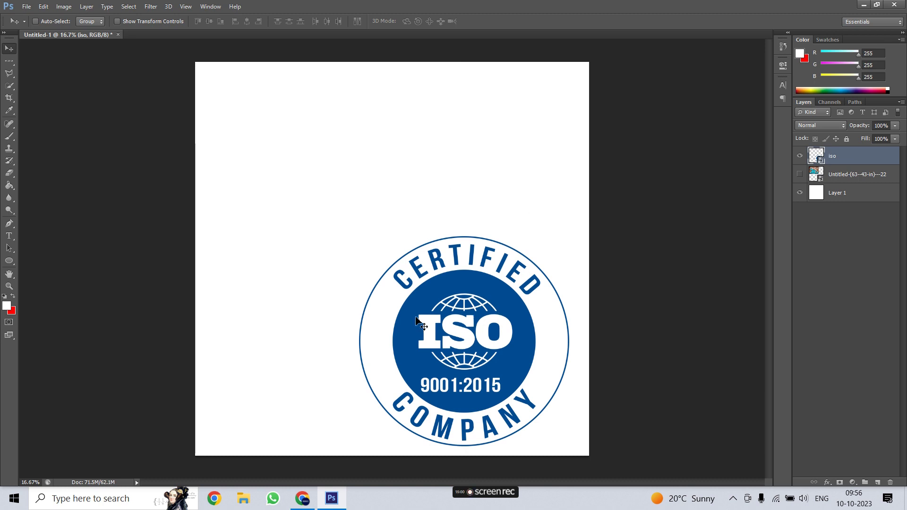
click(800, 175)
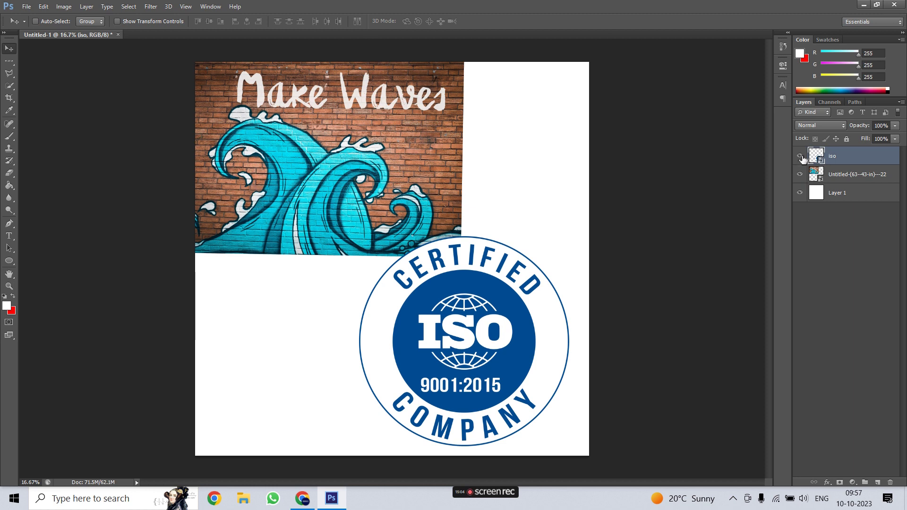
click(801, 156)
click(801, 156)
Step: Move the ISO logo around the canvas with the Move tool and bring it back to the lower-right area
mouse_move(325, 158)
mouse_down()
mouse_move(418, 208)
mouse_move(336, 160)
mouse_up()
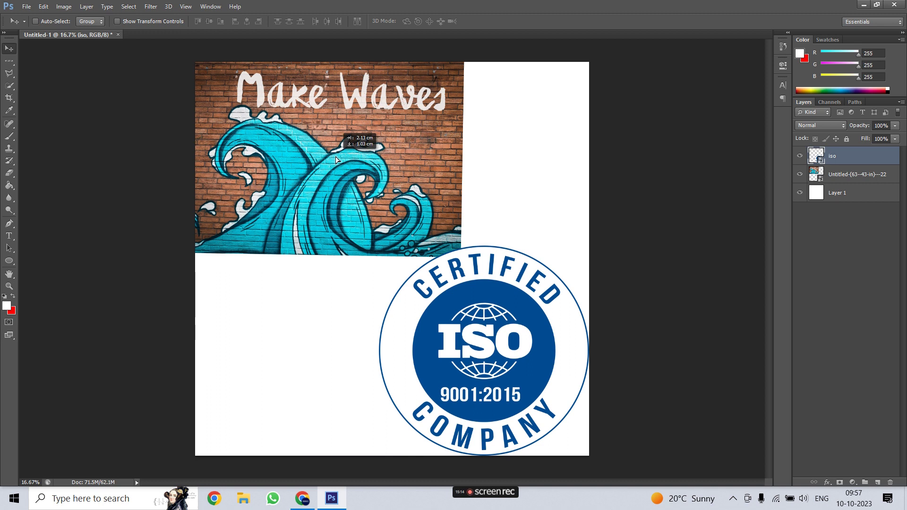
drag(475, 355, 534, 113)
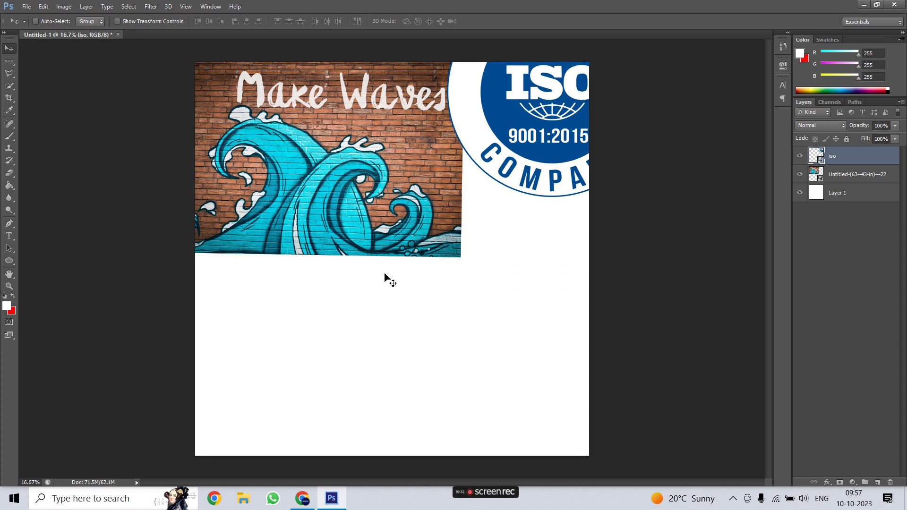
drag(509, 151, 377, 271)
drag(428, 293, 615, 293)
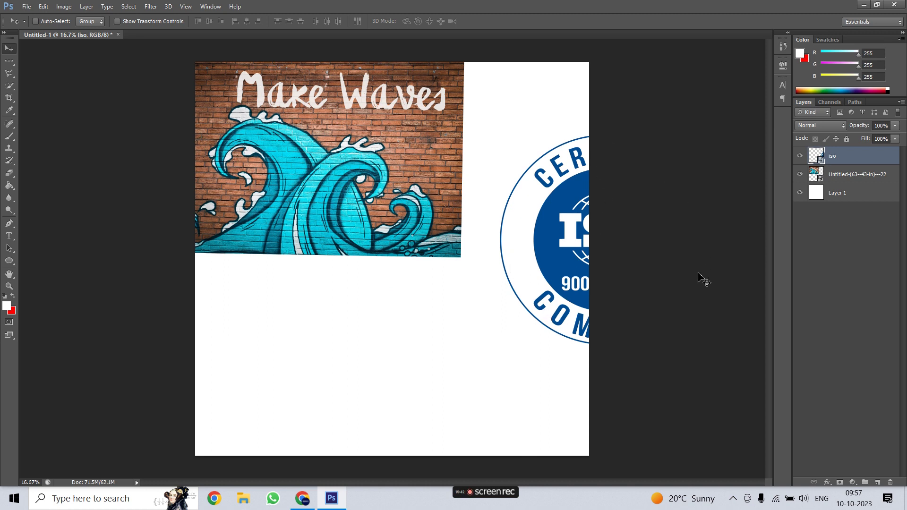
drag(567, 236, 491, 341)
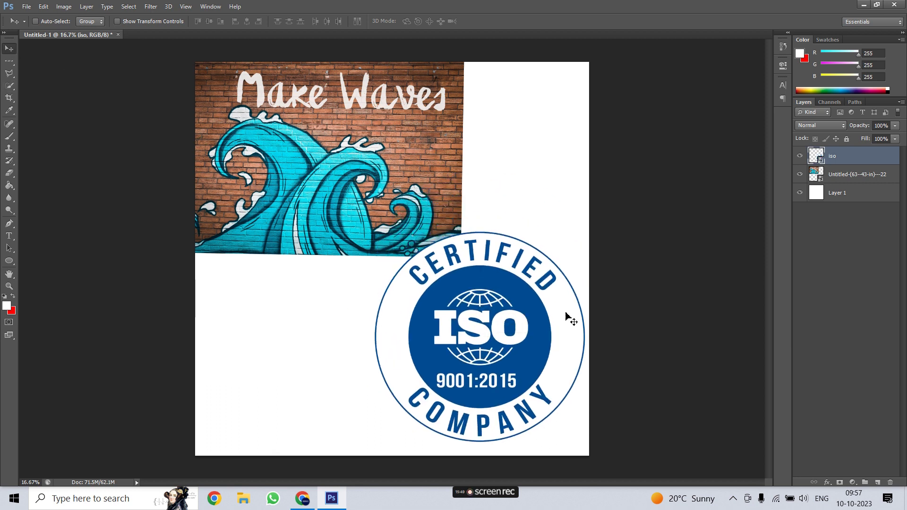
Step: Select the Make Waves layer, shift its image slightly up and left, and toggle the visibility of both image layers
click(850, 176)
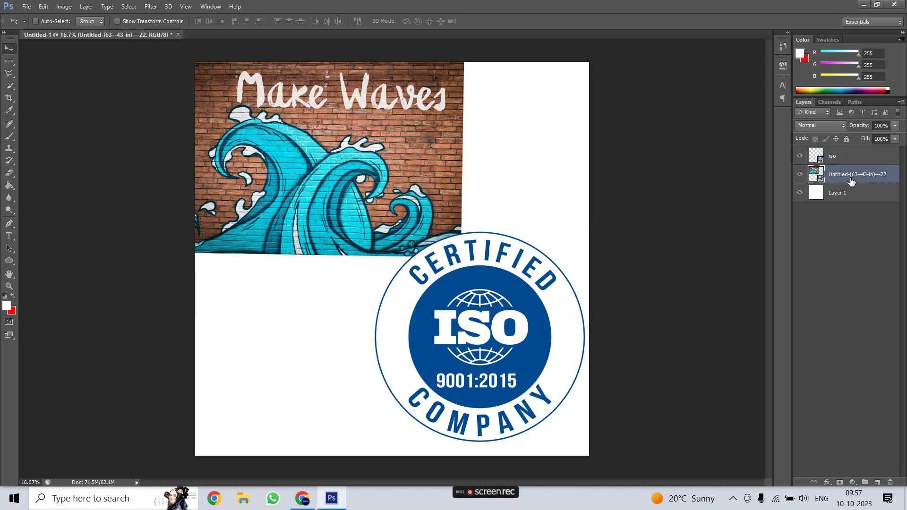
mouse_move(392, 175)
mouse_down()
mouse_move(342, 159)
mouse_move(407, 173)
mouse_move(385, 168)
mouse_up()
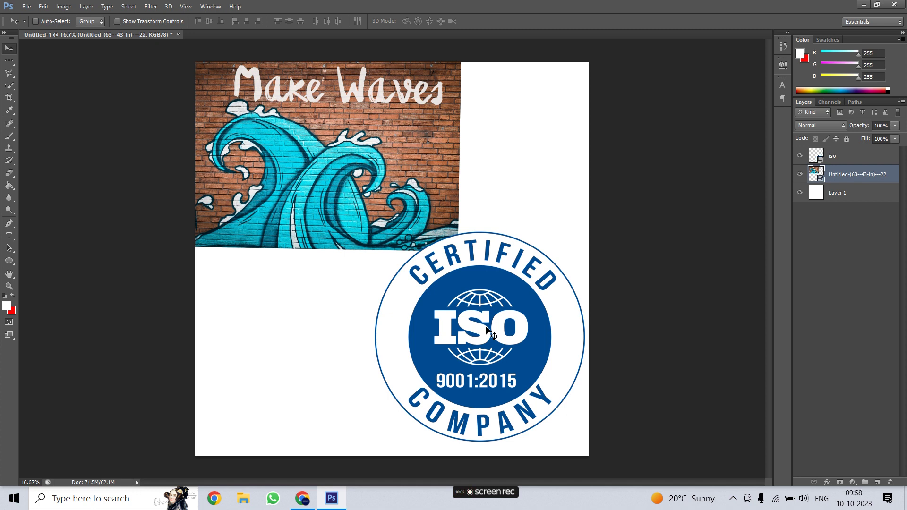
click(800, 157)
click(800, 157)
click(800, 173)
click(800, 173)
Step: Reposition the Make Waves image in the canvas's upper-left corner, moving it also from a point over the ISO logo
drag(331, 157, 293, 140)
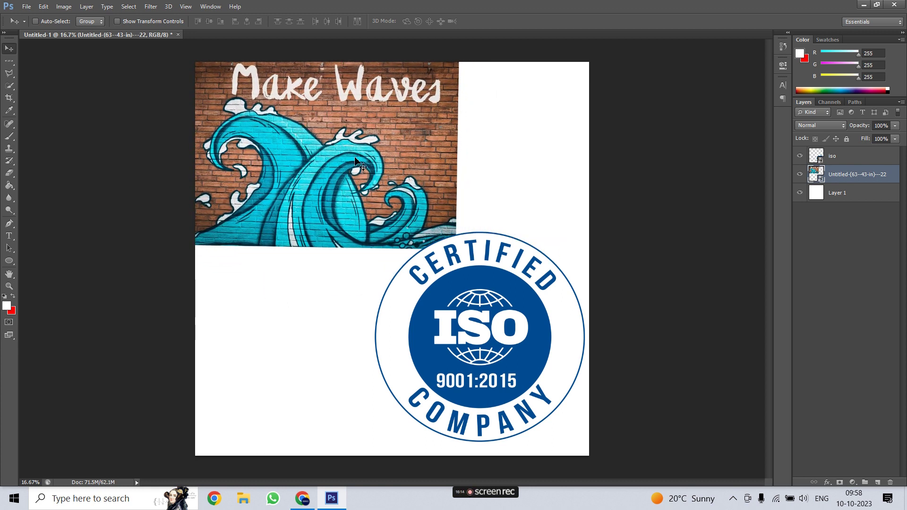
drag(384, 135, 360, 141)
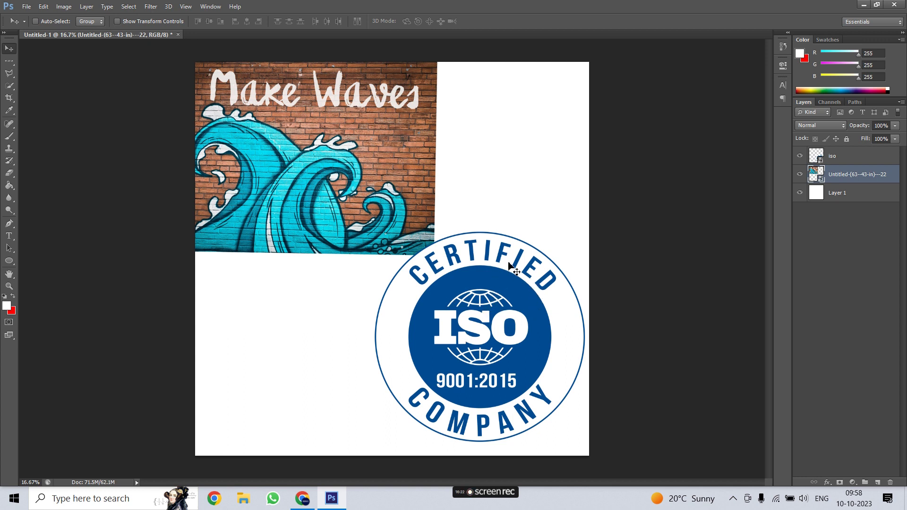
drag(490, 302, 491, 351)
drag(463, 287, 495, 303)
mouse_move(467, 347)
mouse_down()
mouse_move(489, 325)
mouse_move(473, 331)
mouse_up()
drag(331, 267, 329, 194)
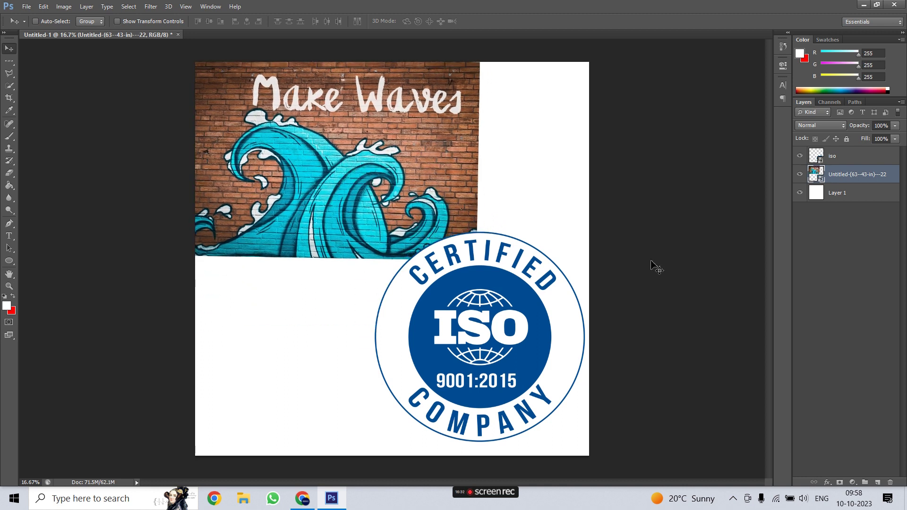
Step: Select the iso layer and reposition the logo against the canvas's bottom edge, near the right side
click(855, 158)
drag(273, 124, 286, 140)
mouse_move(263, 105)
mouse_down()
mouse_move(299, 93)
mouse_move(349, 101)
mouse_move(375, 126)
mouse_move(344, 137)
mouse_move(377, 151)
mouse_move(291, 157)
mouse_move(265, 114)
mouse_move(268, 94)
mouse_move(227, 71)
mouse_move(264, 90)
mouse_up()
drag(317, 216, 284, 189)
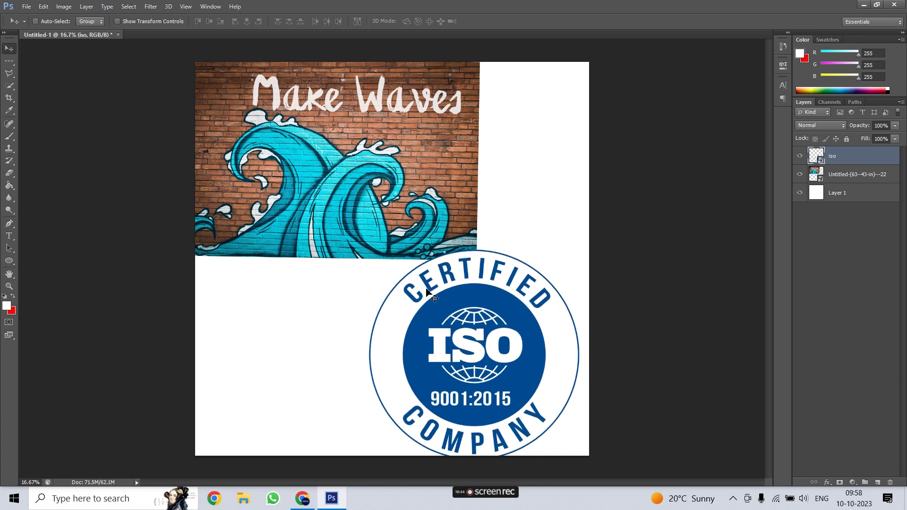
mouse_move(500, 334)
mouse_down()
mouse_move(512, 277)
mouse_move(494, 331)
mouse_move(502, 337)
mouse_up()
drag(506, 331, 506, 331)
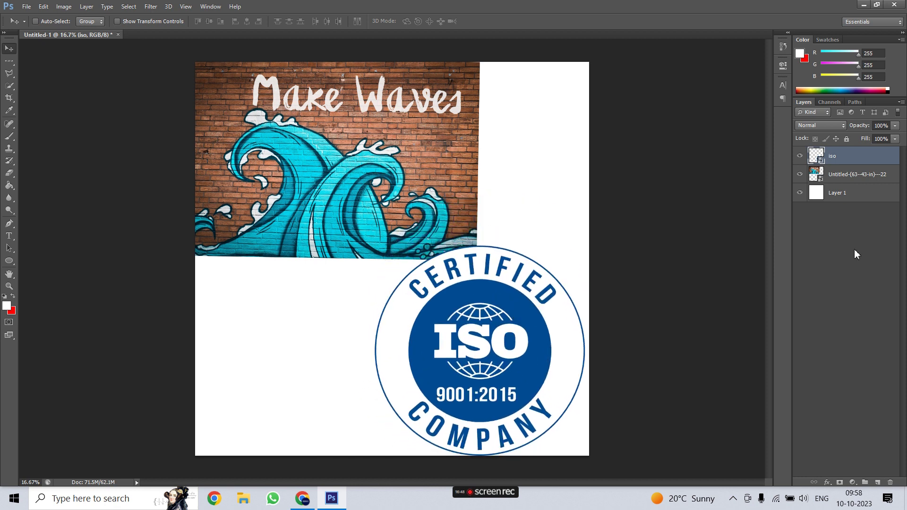
Step: Swap the foreground and background colors and fill the bottom layer, Layer 1, with red using the Paint Bucket tool
click(865, 199)
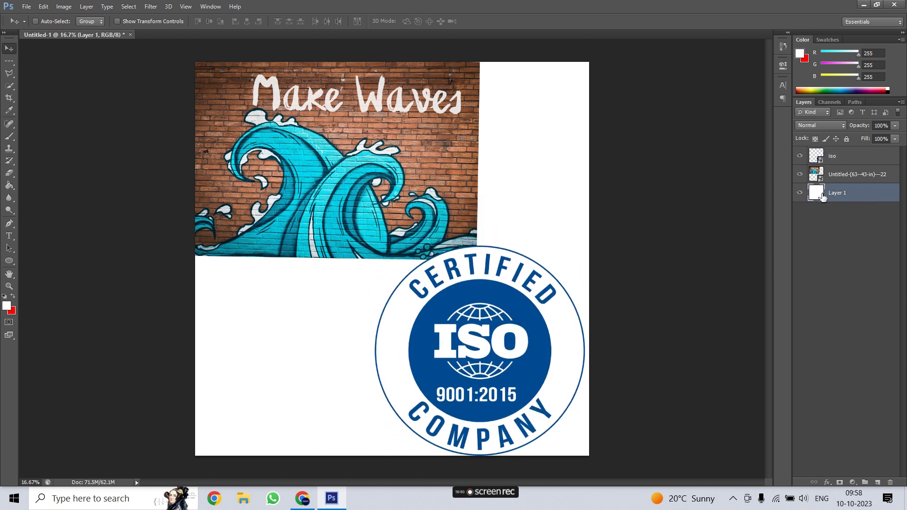
drag(551, 132, 507, 123)
click(14, 296)
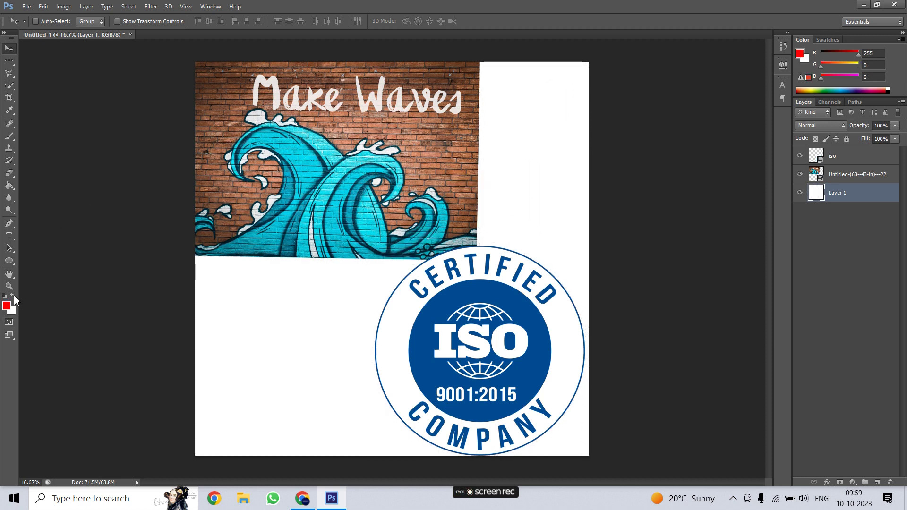
click(9, 187)
click(286, 354)
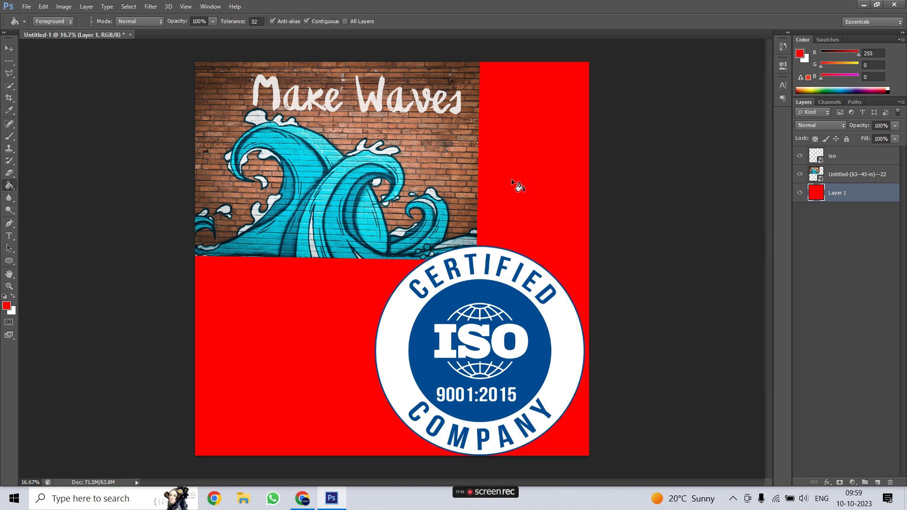
Step: Move the red bottom layer away from the canvas edges, hiding the two image layers to expose the transparent area
click(10, 48)
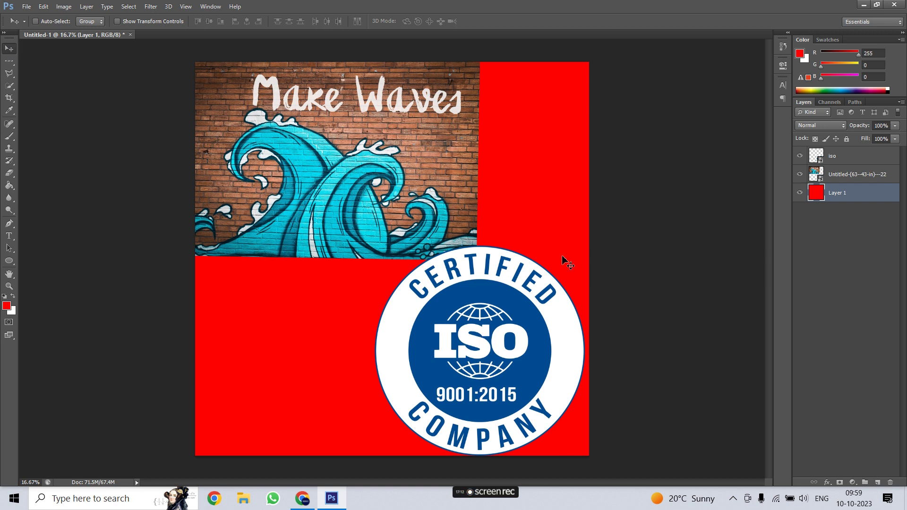
drag(558, 183, 509, 255)
drag(243, 383, 253, 362)
click(800, 174)
click(800, 155)
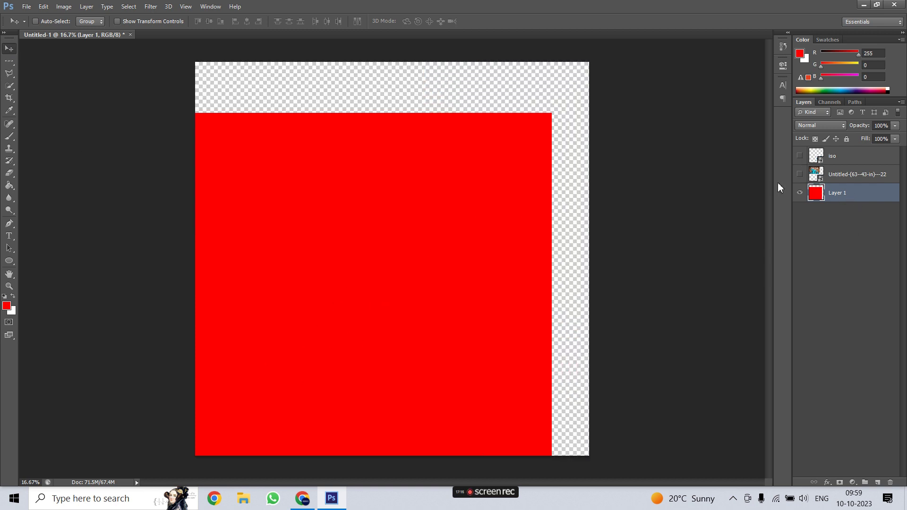
drag(465, 166, 403, 243)
drag(286, 348, 330, 276)
drag(241, 325, 360, 257)
Step: Show the Make Waves and iso layers again and move the red layer back to cover the whole canvas
click(800, 174)
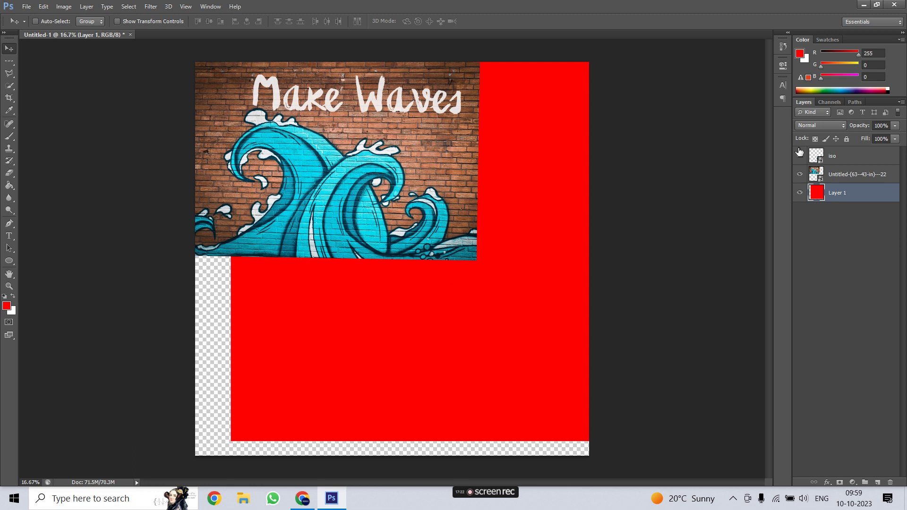
click(800, 155)
drag(342, 316, 473, 287)
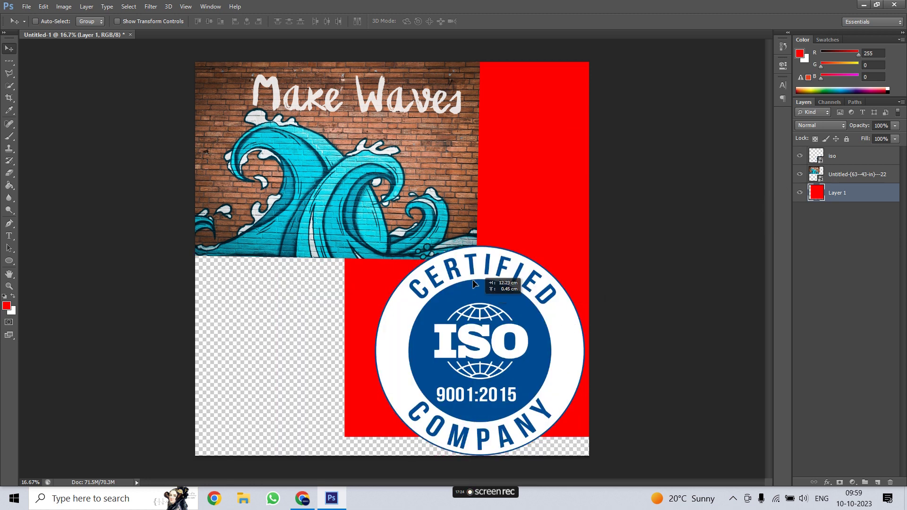
mouse_move(333, 127)
mouse_down()
mouse_move(351, 260)
mouse_move(364, 213)
mouse_move(337, 168)
mouse_move(331, 135)
mouse_up()
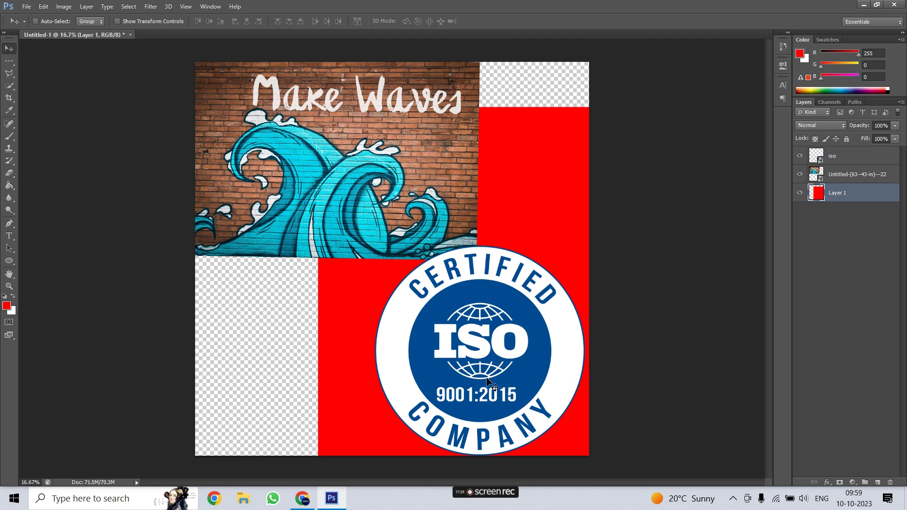
drag(499, 357, 463, 343)
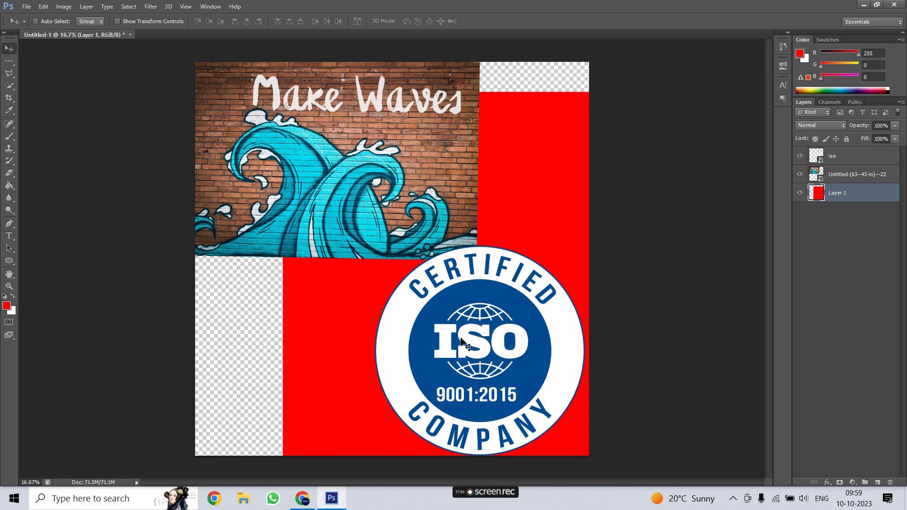
drag(549, 337, 458, 322)
drag(514, 138, 553, 125)
Step: Select the iso layer and move the logo to the middle of the canvas, overlapping the Make Waves image
click(854, 160)
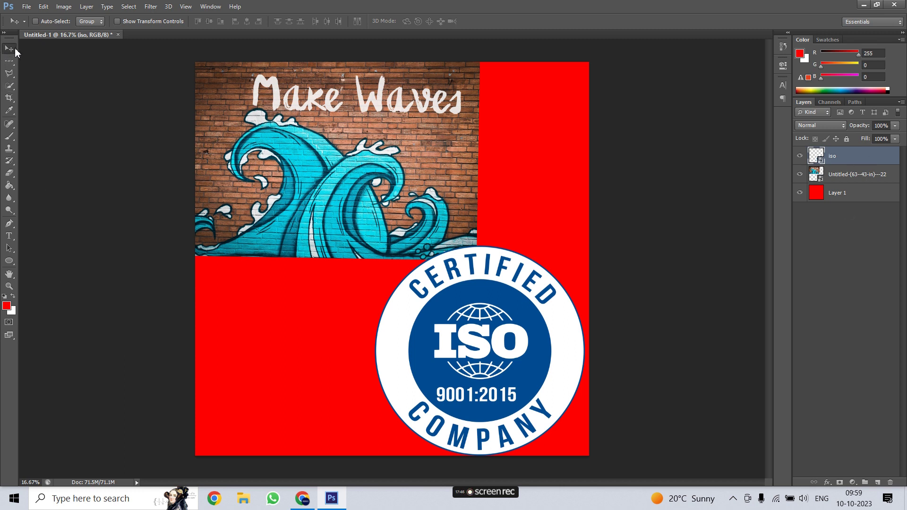
drag(239, 150, 259, 154)
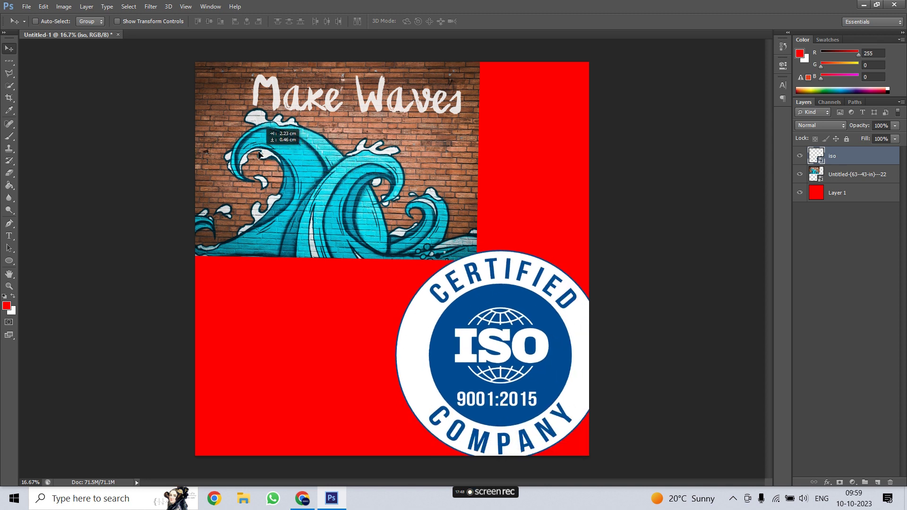
drag(502, 397, 369, 291)
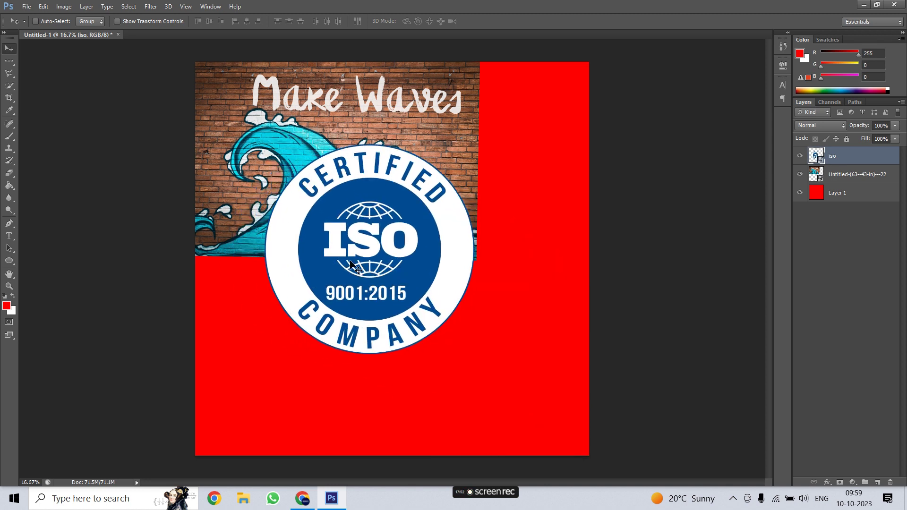
drag(351, 263, 321, 356)
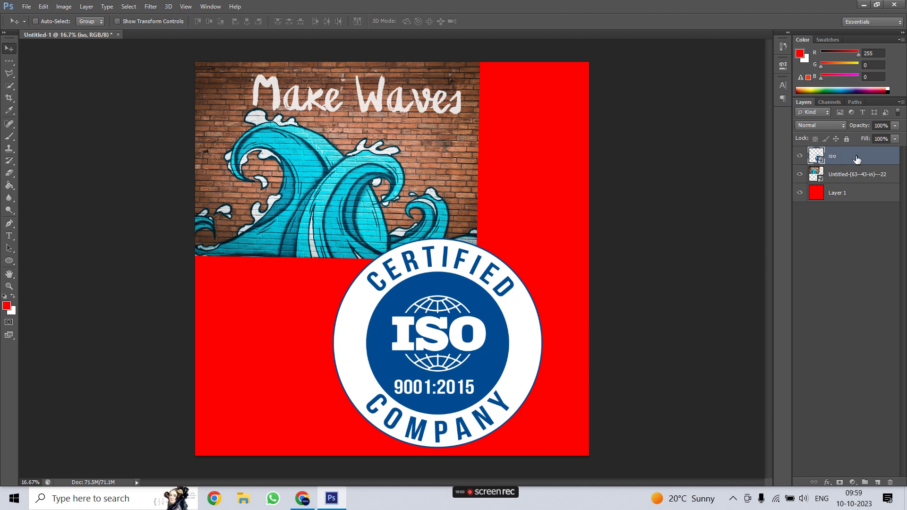
drag(395, 401, 354, 312)
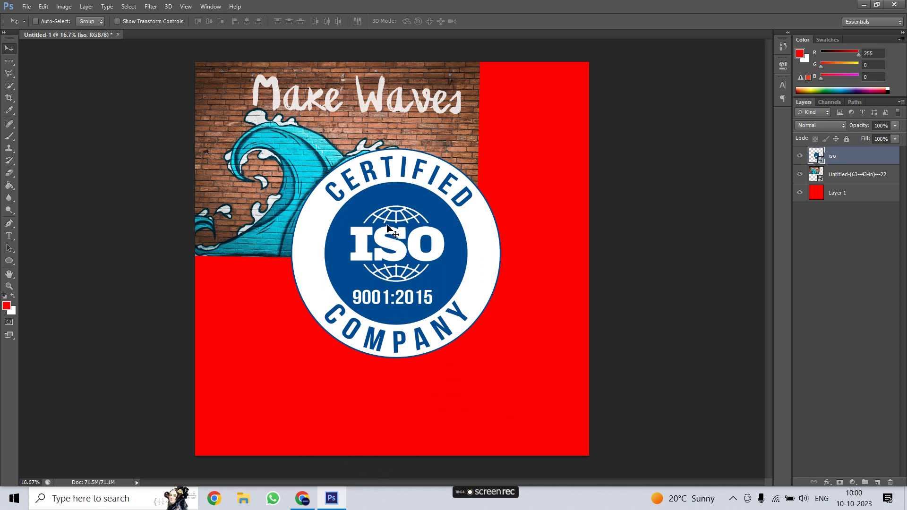
Step: Select the Make Waves image layer and the red layer in turn, ending with the iso layer selected
click(851, 179)
click(862, 191)
click(854, 178)
click(851, 159)
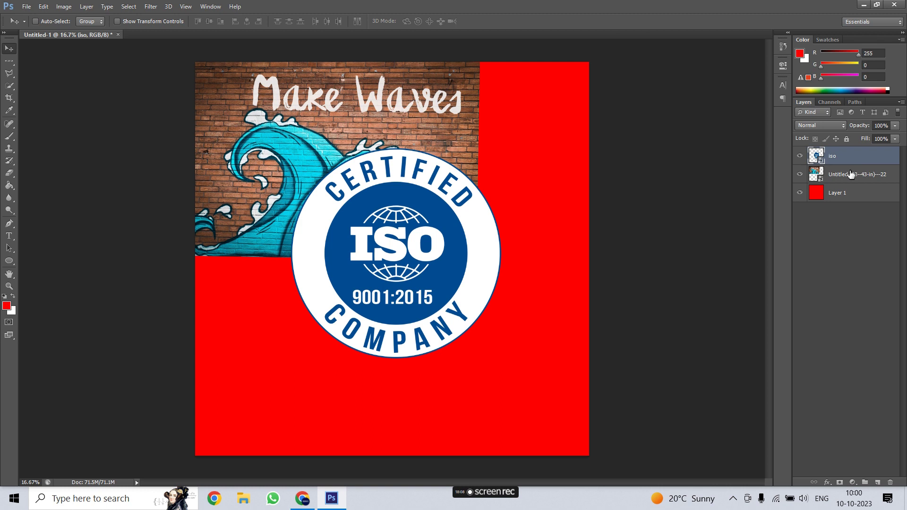